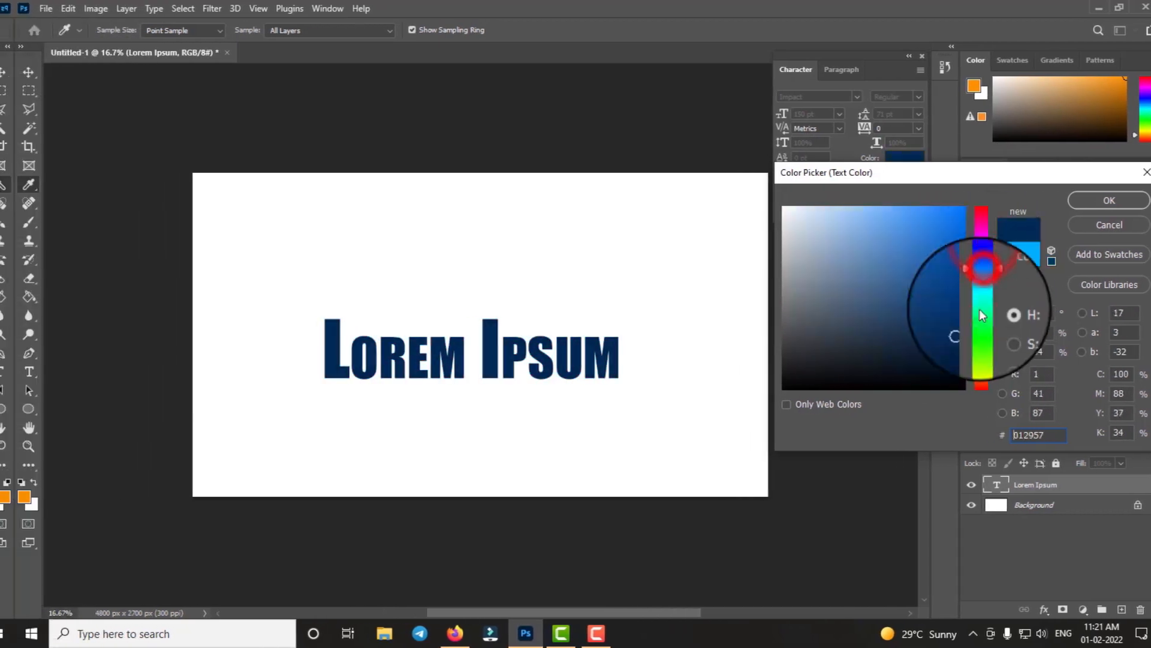
Try several shades of blue as the Lorem Ipsum text color.
click(819, 207)
click(836, 356)
click(817, 266)
click(836, 289)
click(1070, 201)
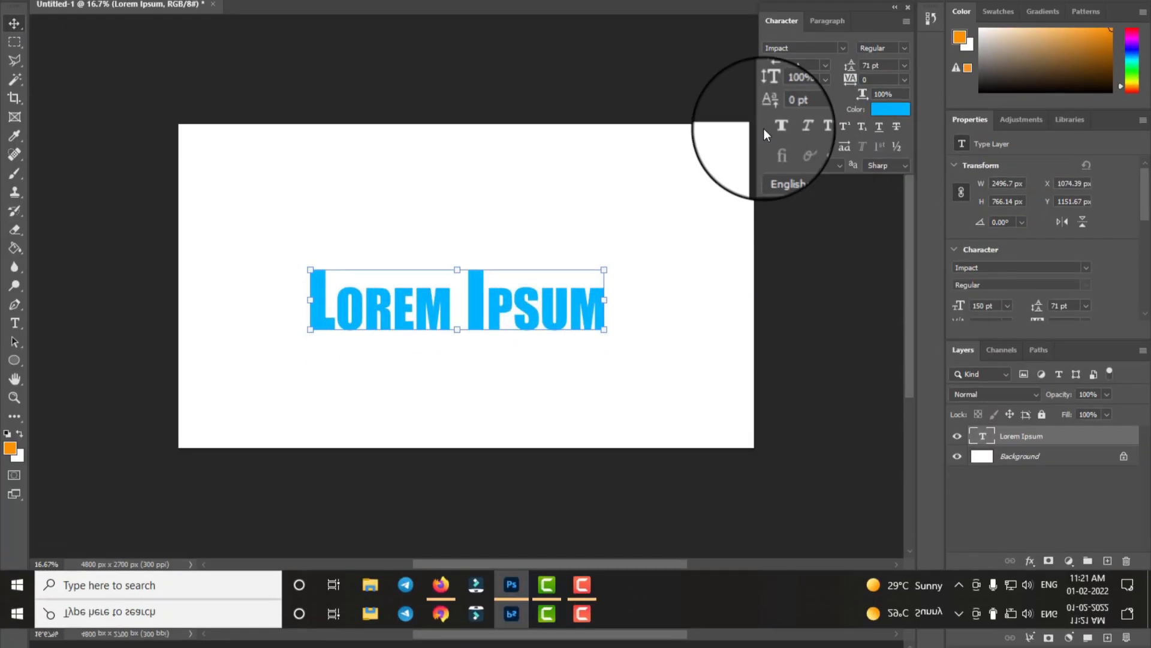
Try faux bold, faux italic and all caps on the Lorem Ipsum text.
click(777, 132)
click(778, 131)
click(795, 130)
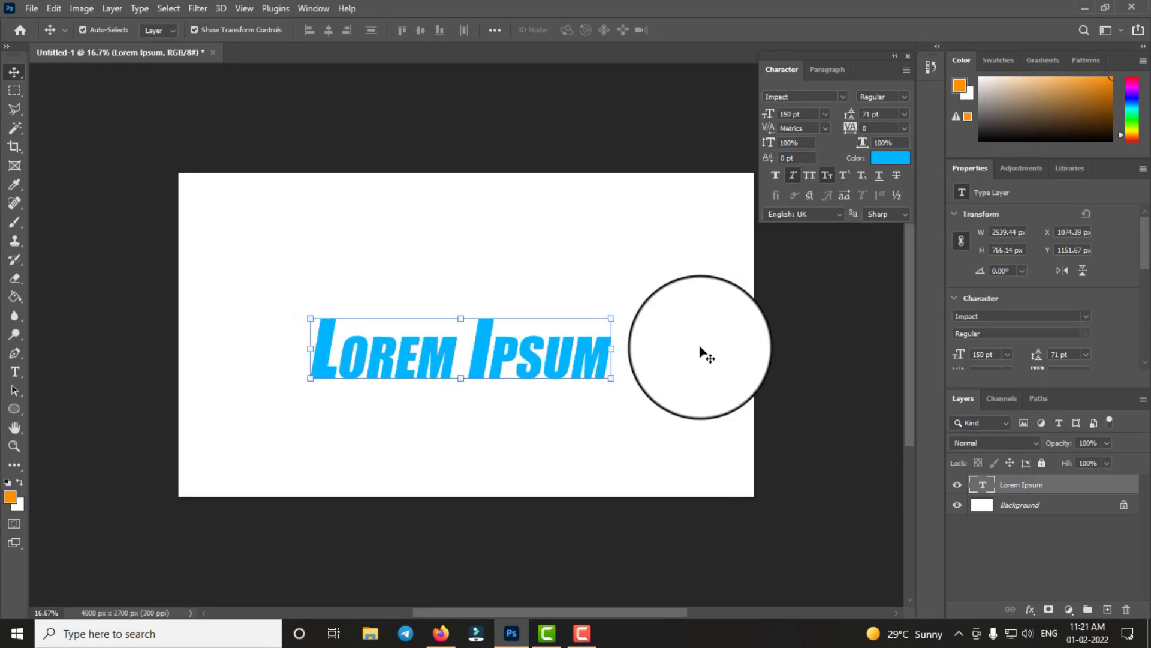
click(795, 130)
click(813, 174)
click(814, 178)
click(812, 177)
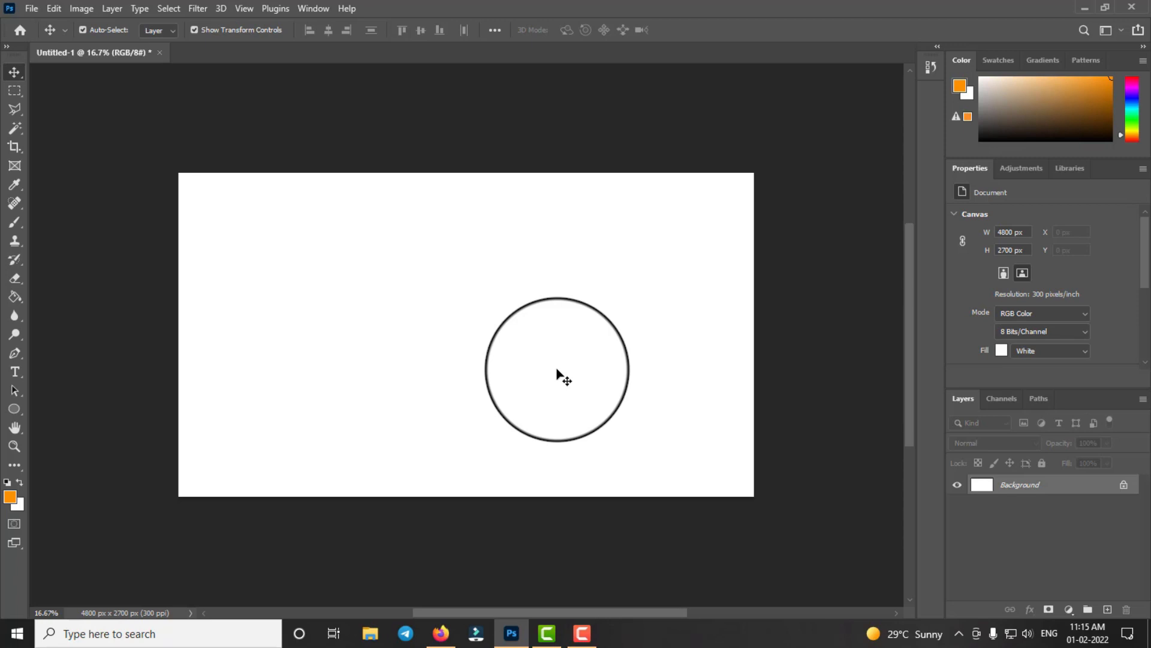
Add a centre-aligned Lorem Ipsum point text layer to the blank canvas.
drag(558, 375, 512, 359)
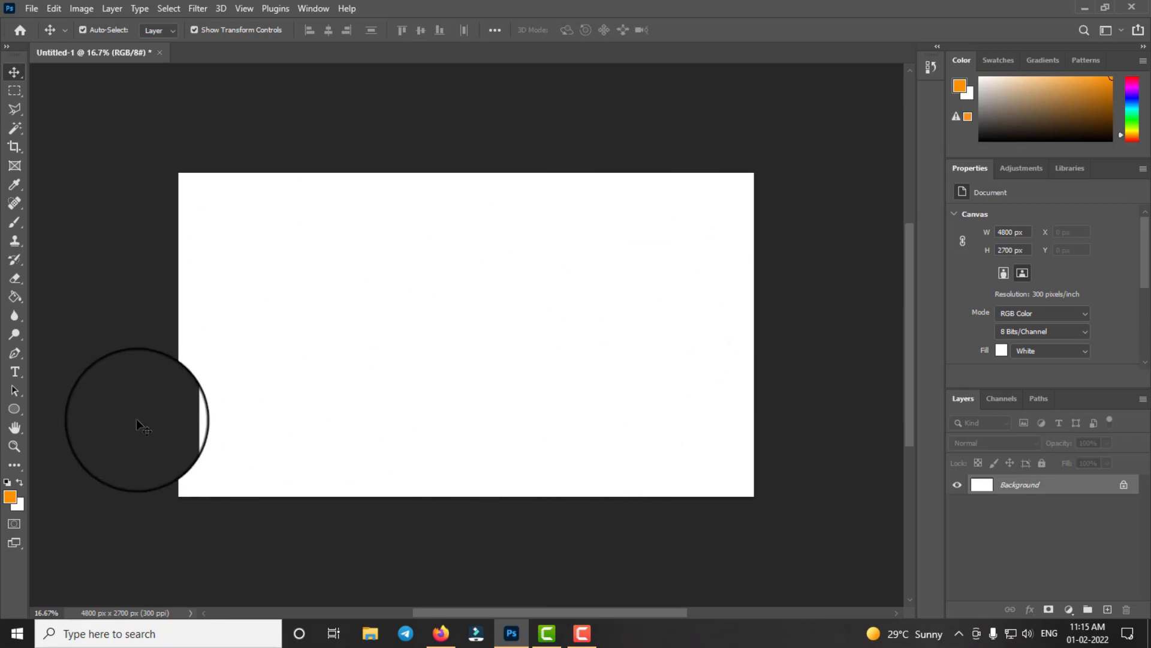
click(14, 374)
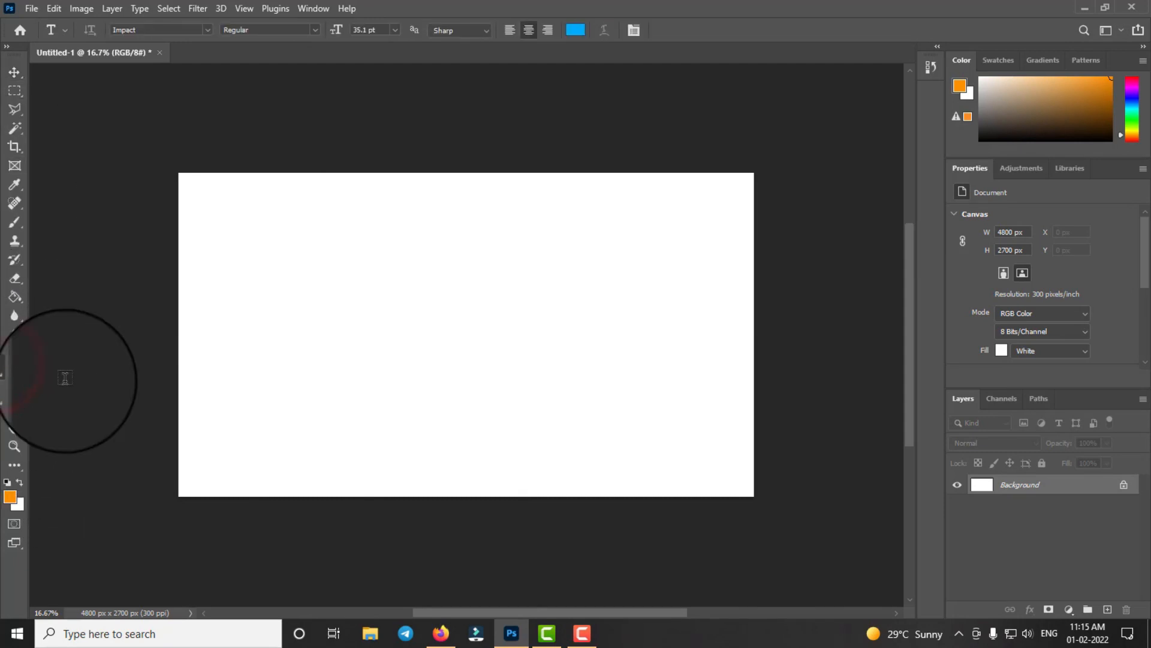
click(417, 325)
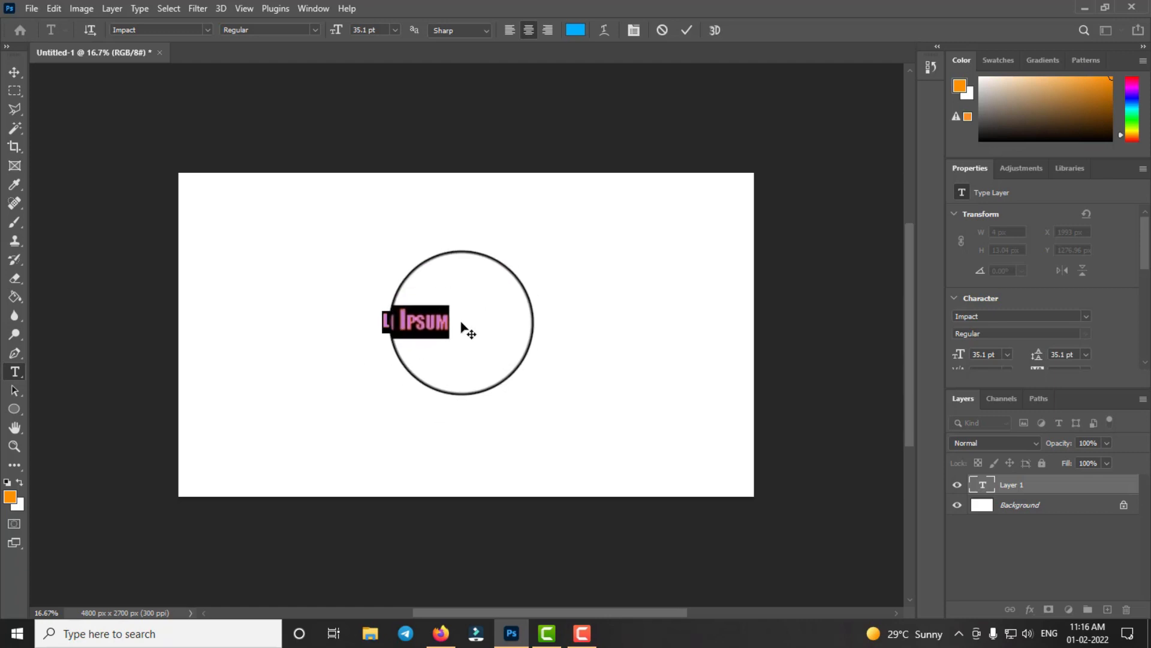
click(15, 72)
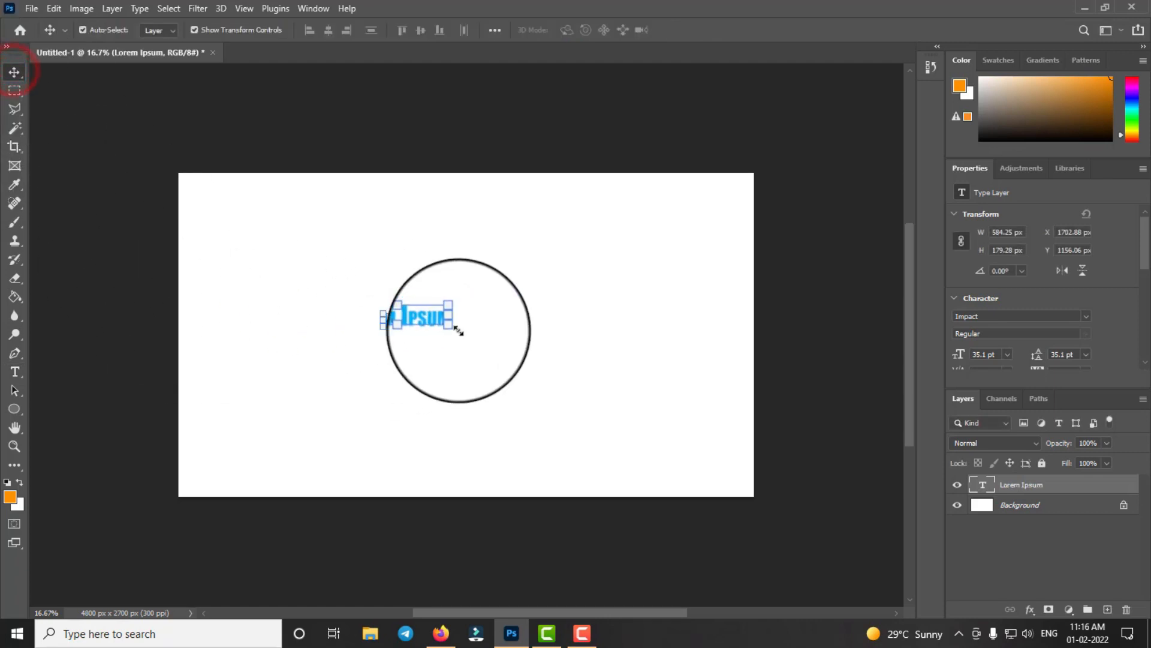
Scale the Lorem Ipsum text up proportionally to about 337% and centre it on the canvas.
drag(452, 311, 622, 270)
drag(553, 292, 517, 354)
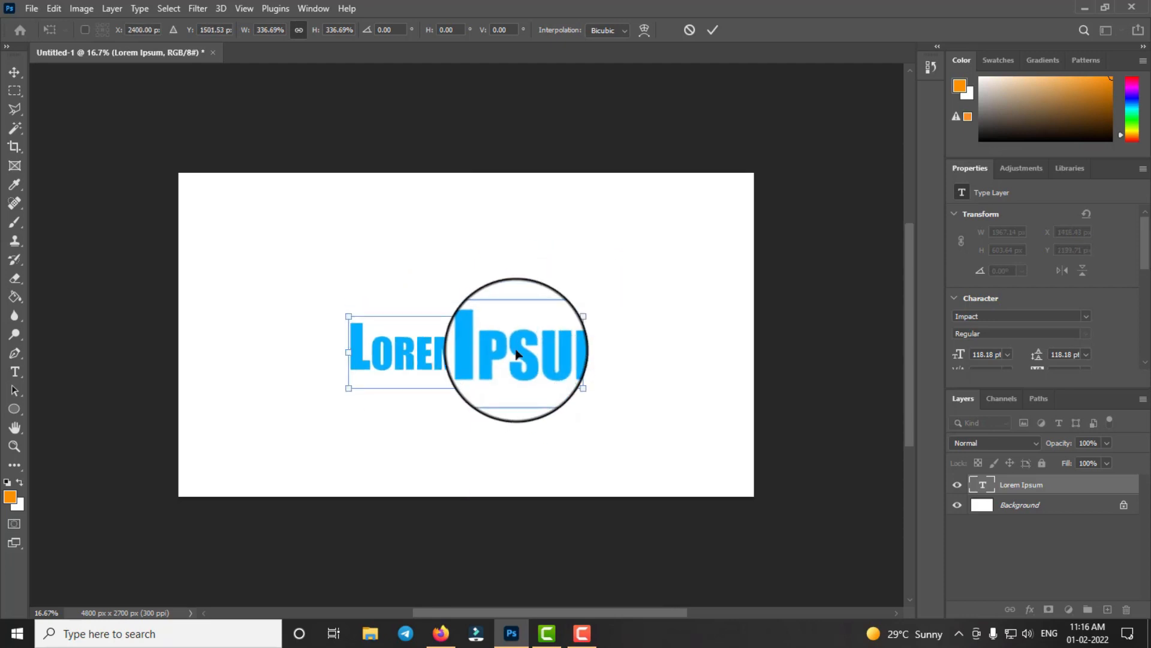
click(712, 30)
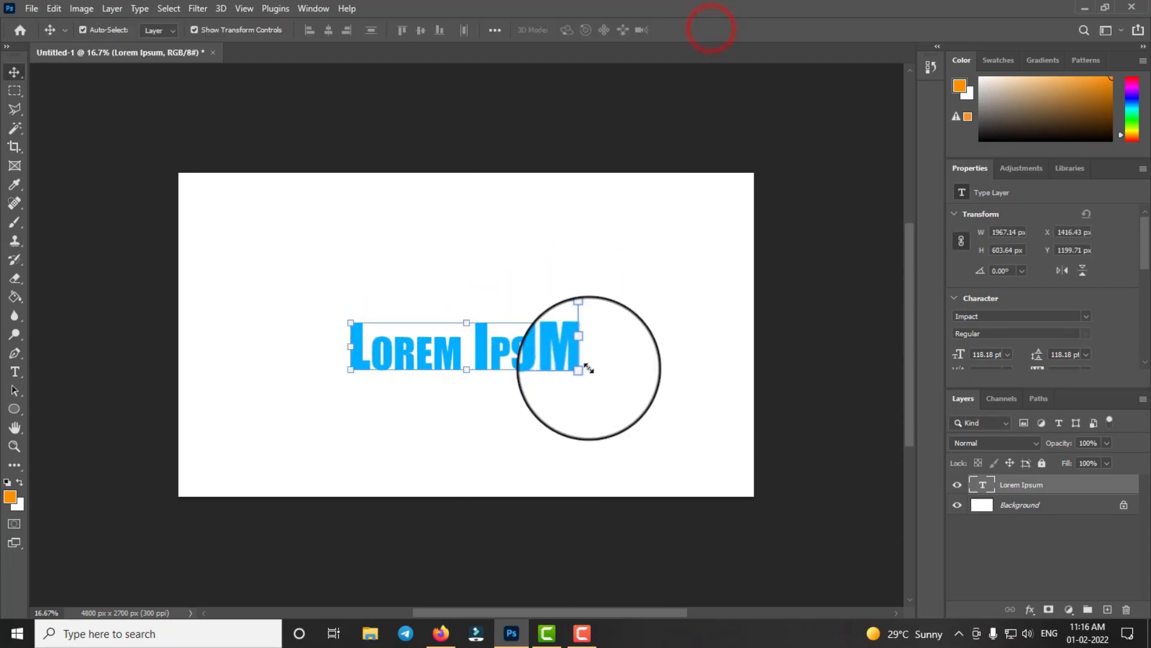
click(547, 364)
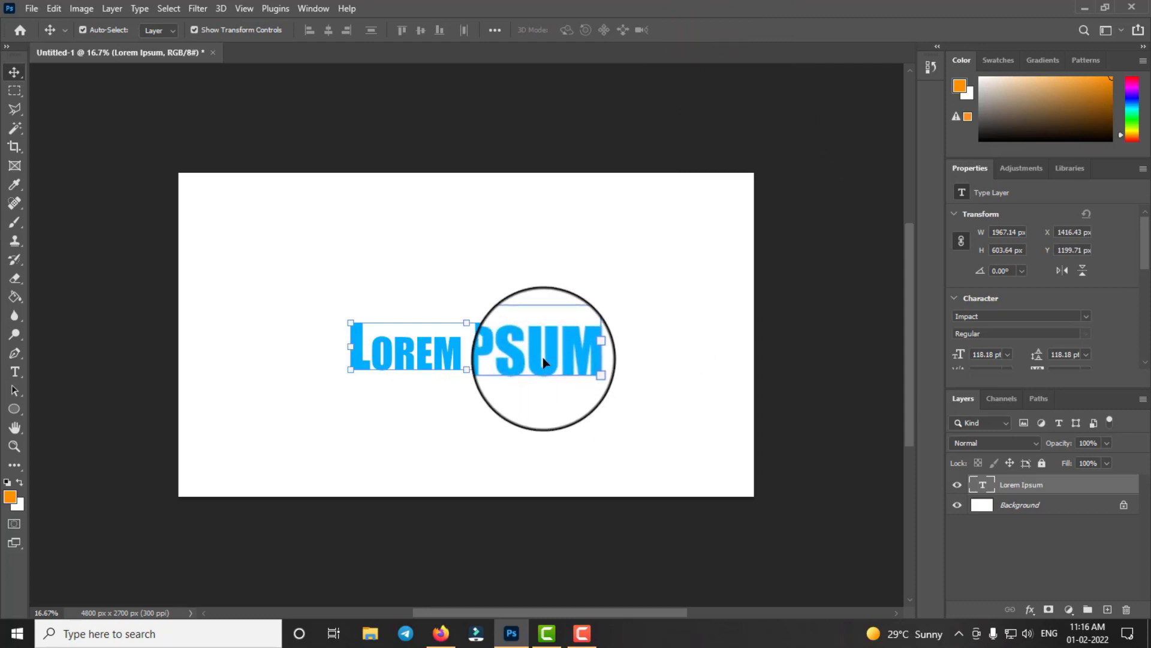
Open the Character panel and set the font of the entire Lorem Ipsum text to Impacted 2.0.
click(15, 373)
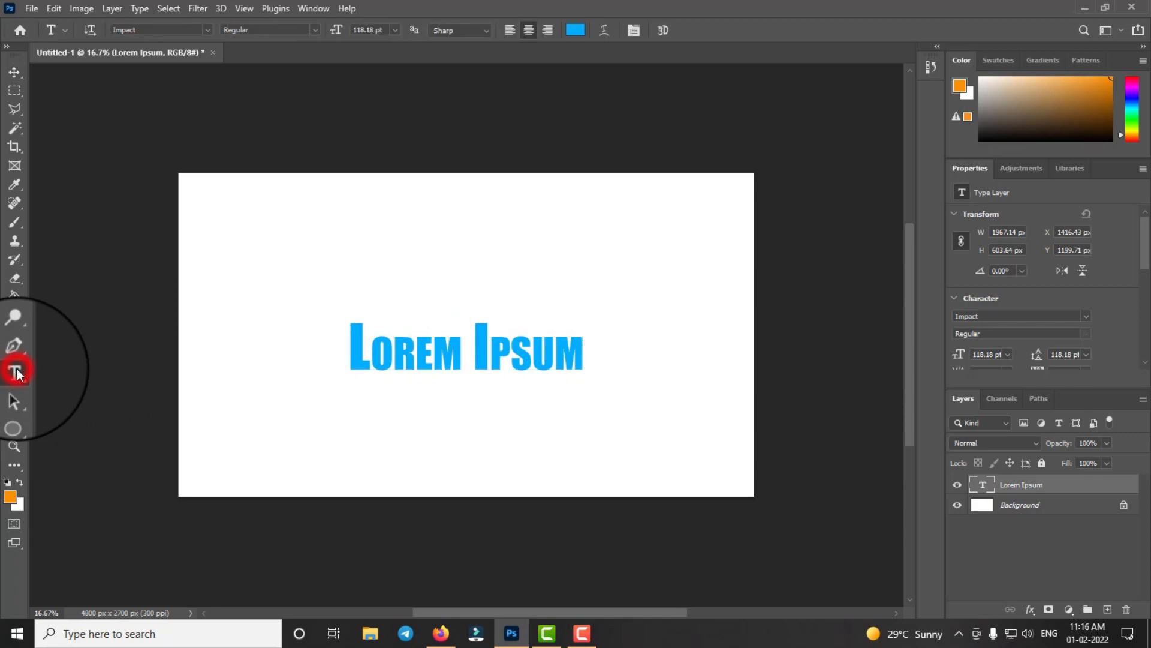
click(634, 30)
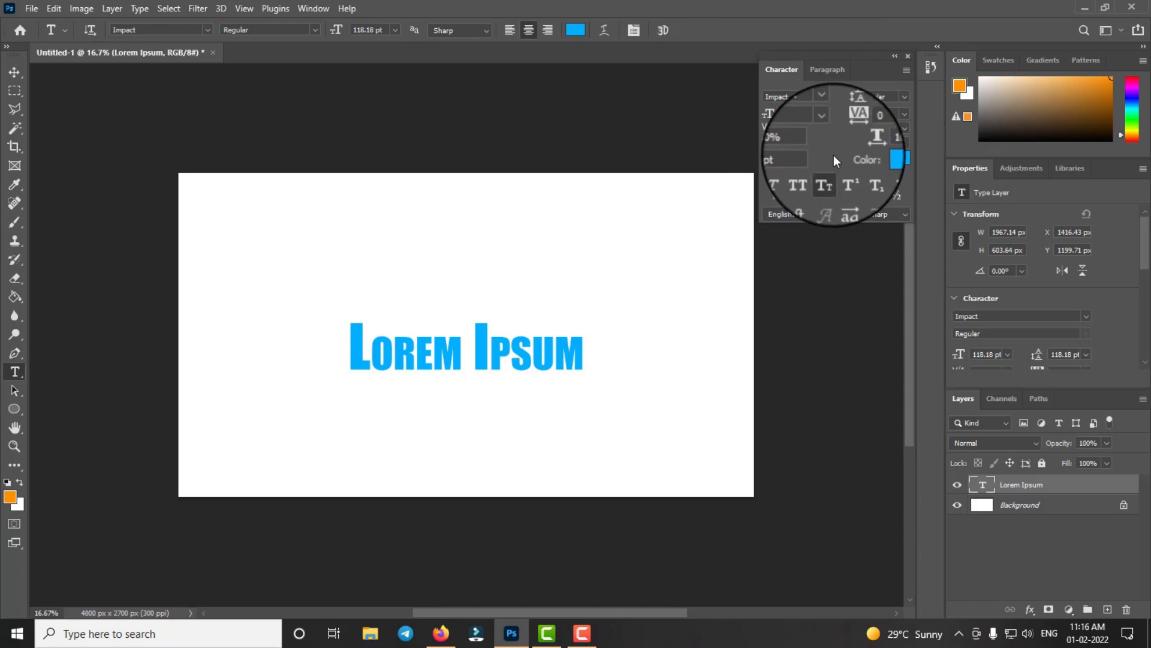
double_click(488, 352)
click(394, 346)
drag(351, 337, 606, 343)
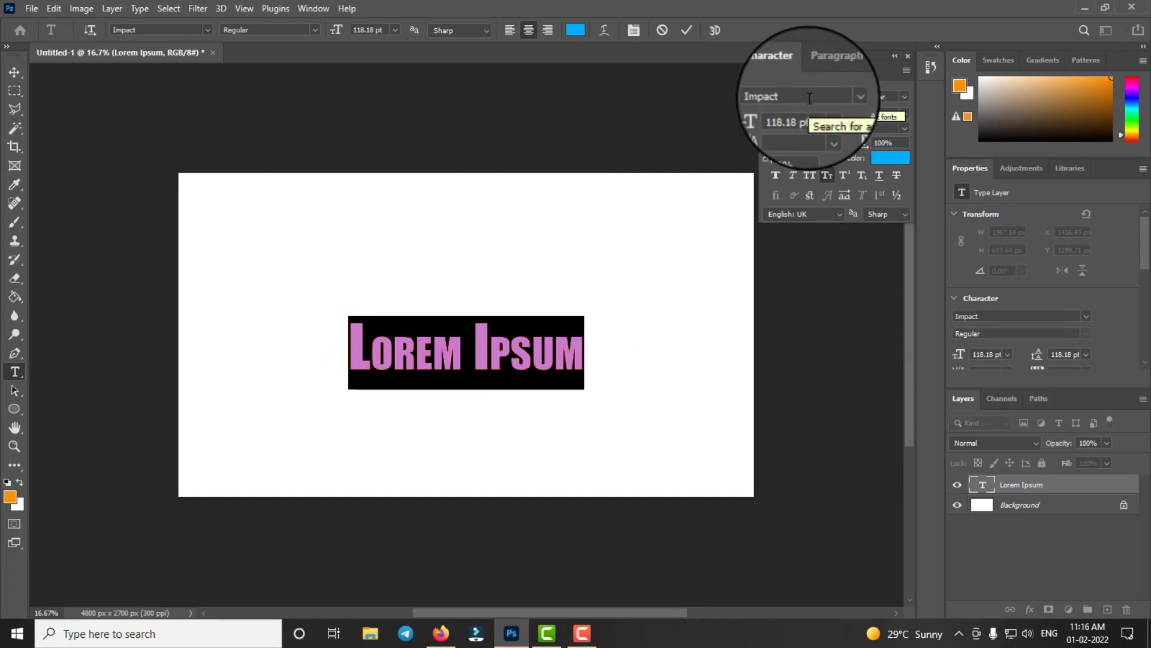
click(845, 99)
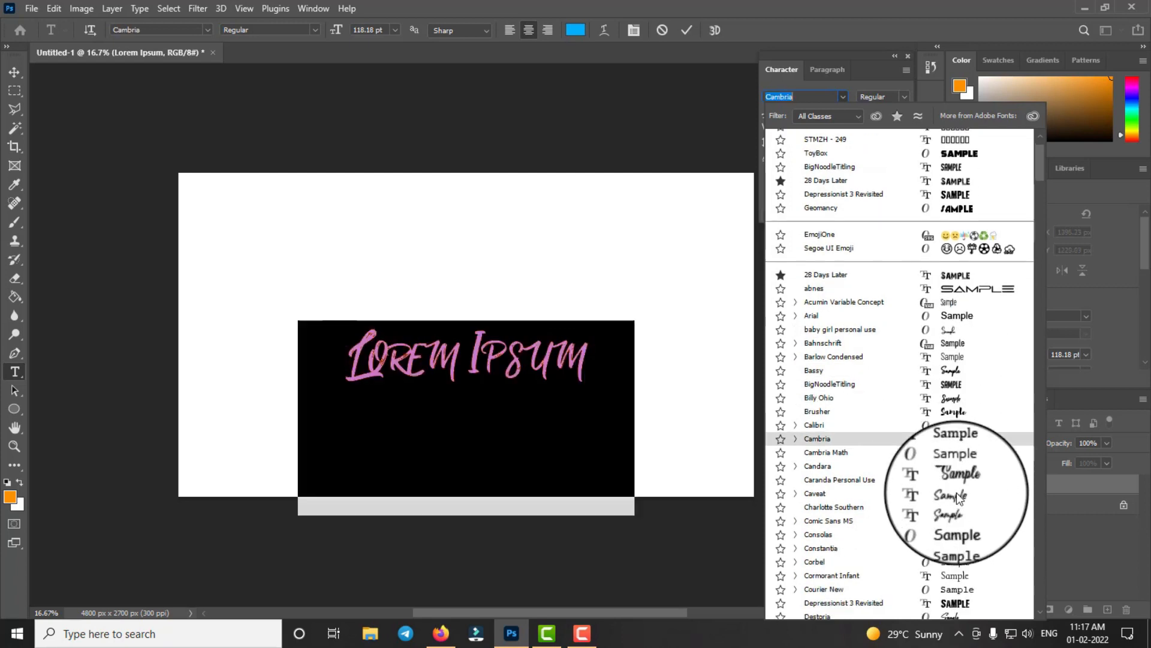
scroll(953, 468, down, 10)
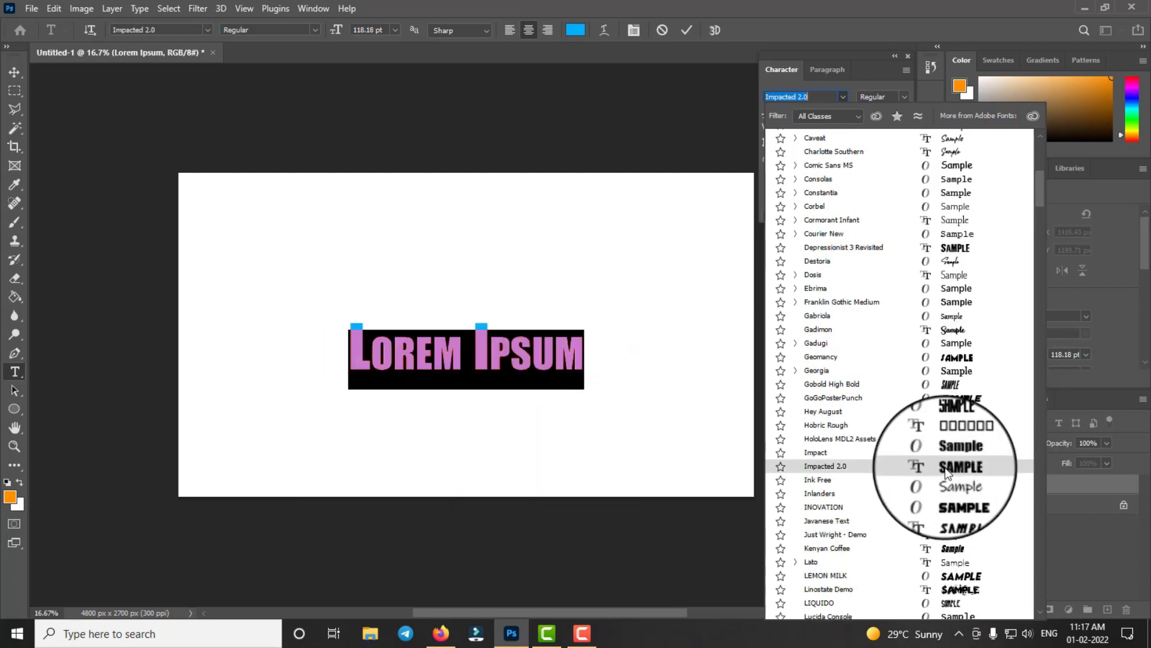
click(945, 466)
click(506, 359)
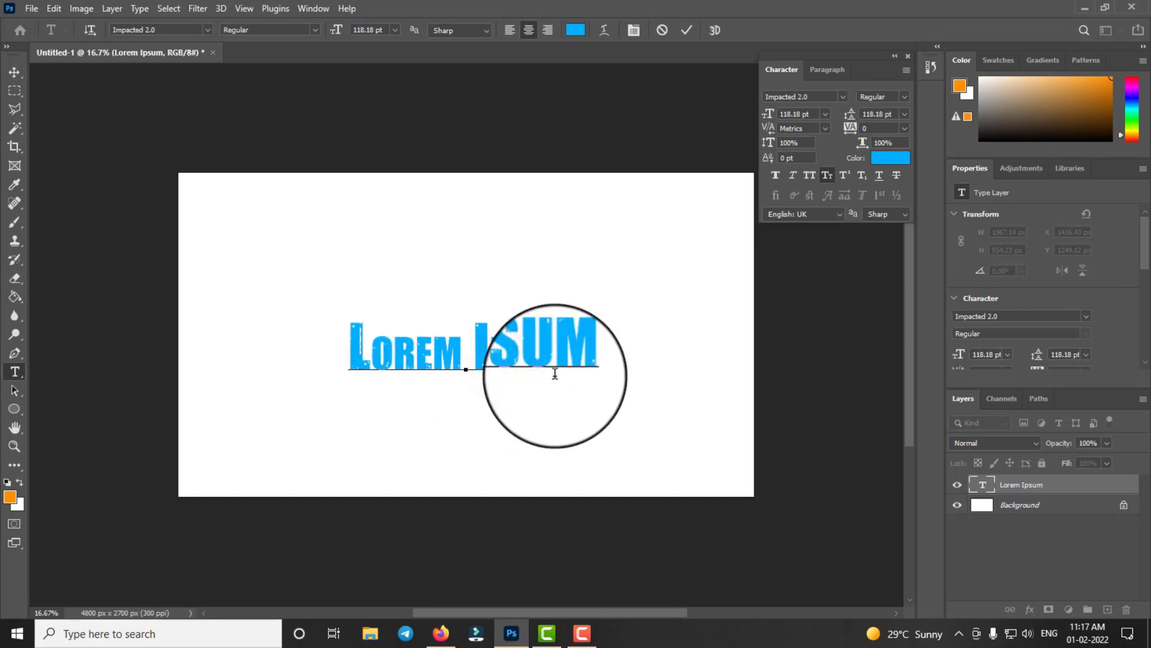
Set the text's font size to the 72 pt preset.
click(826, 117)
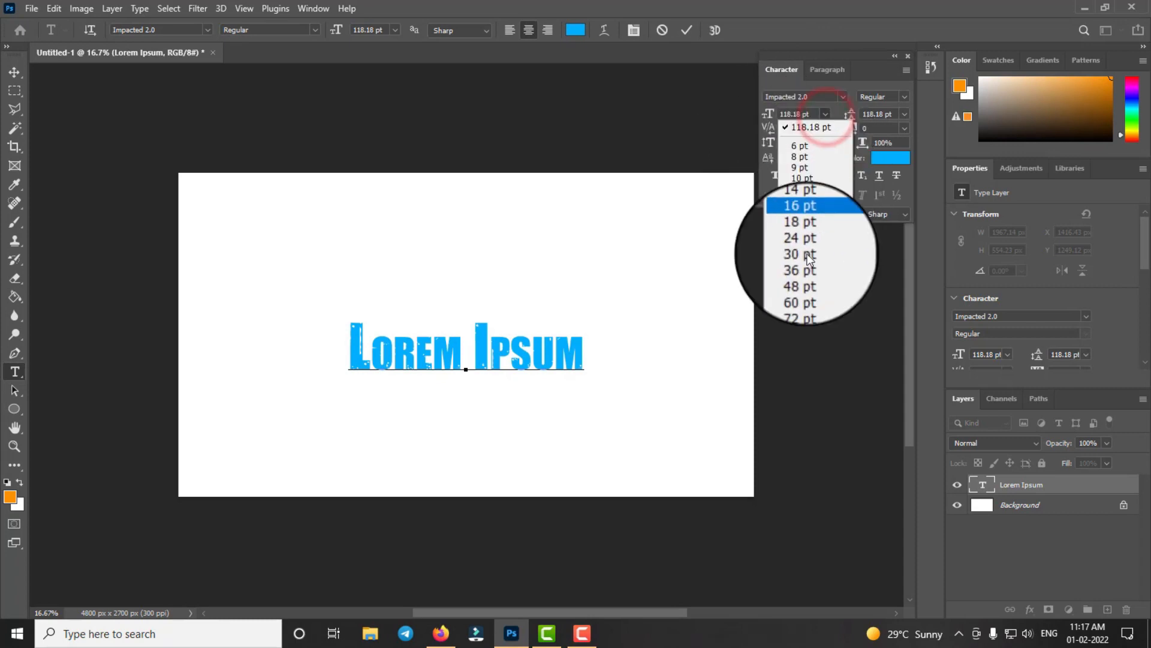
click(808, 294)
click(826, 114)
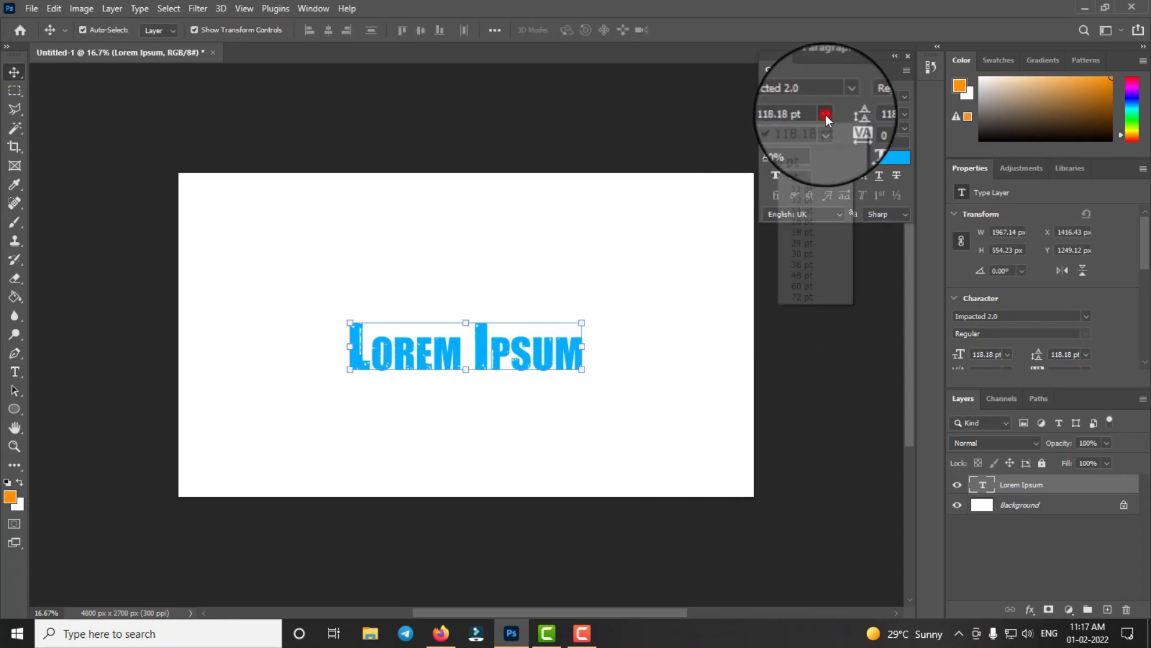
click(815, 295)
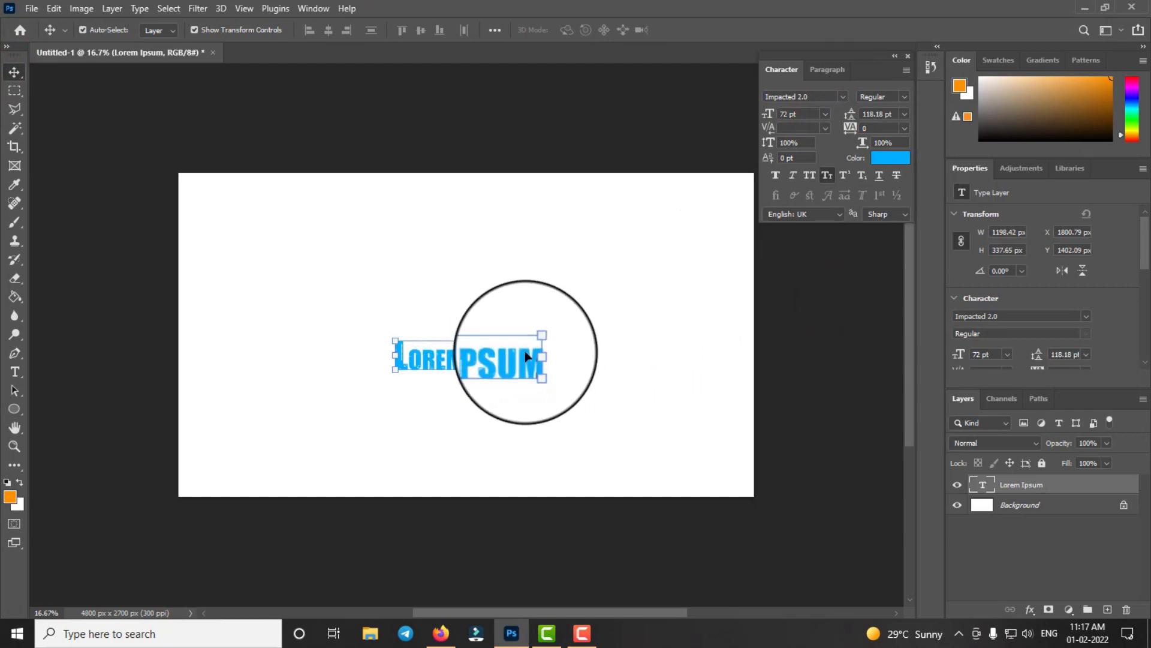
Scale the text down proportionally to about 43% and set its font size to 100 pt.
drag(539, 337, 455, 364)
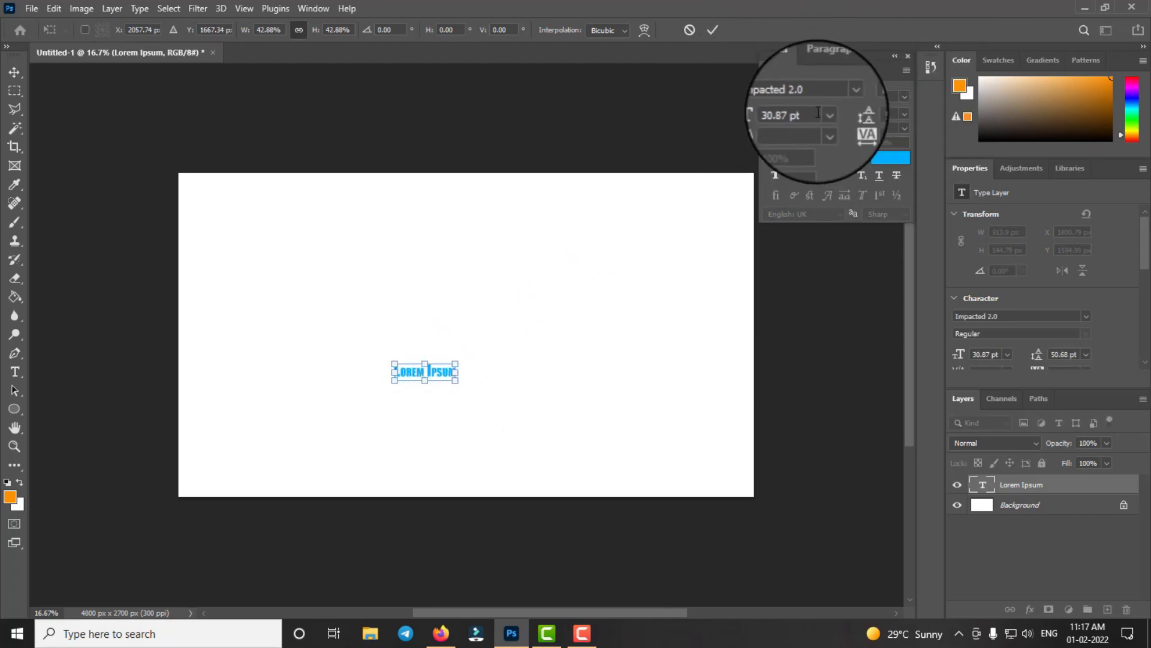
click(712, 30)
mouse_move(772, 113)
mouse_down()
mouse_move(826, 115)
mouse_move(774, 112)
mouse_up()
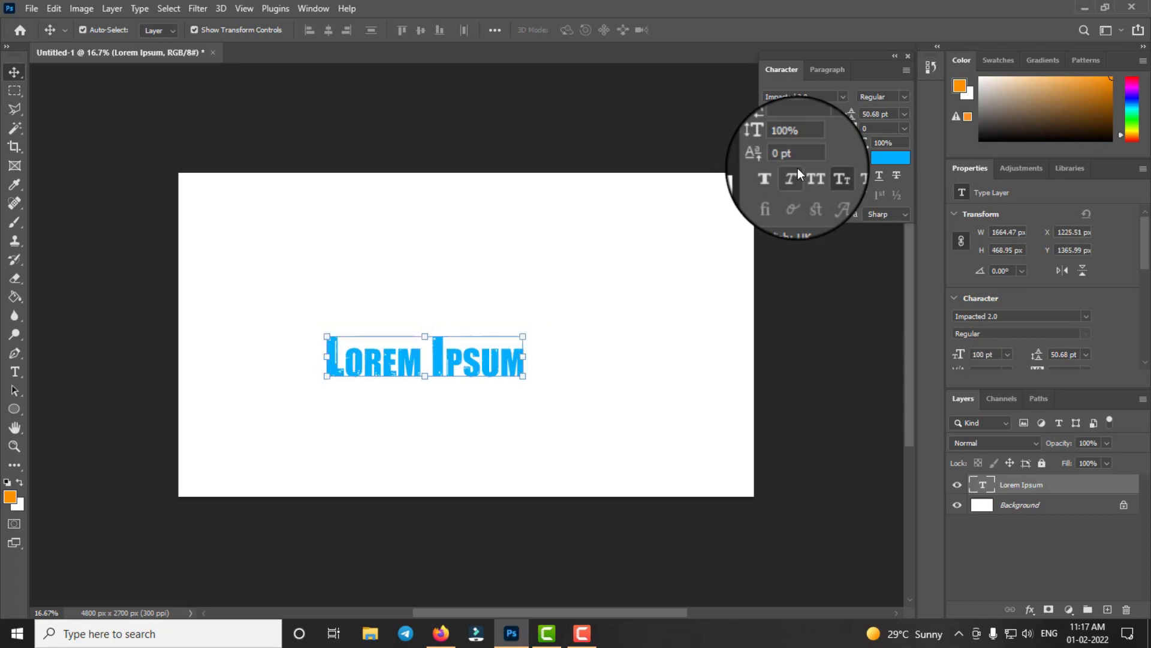
Set the font size of the Lorem Ipsum text to 200 pt.
click(775, 112)
text(200)
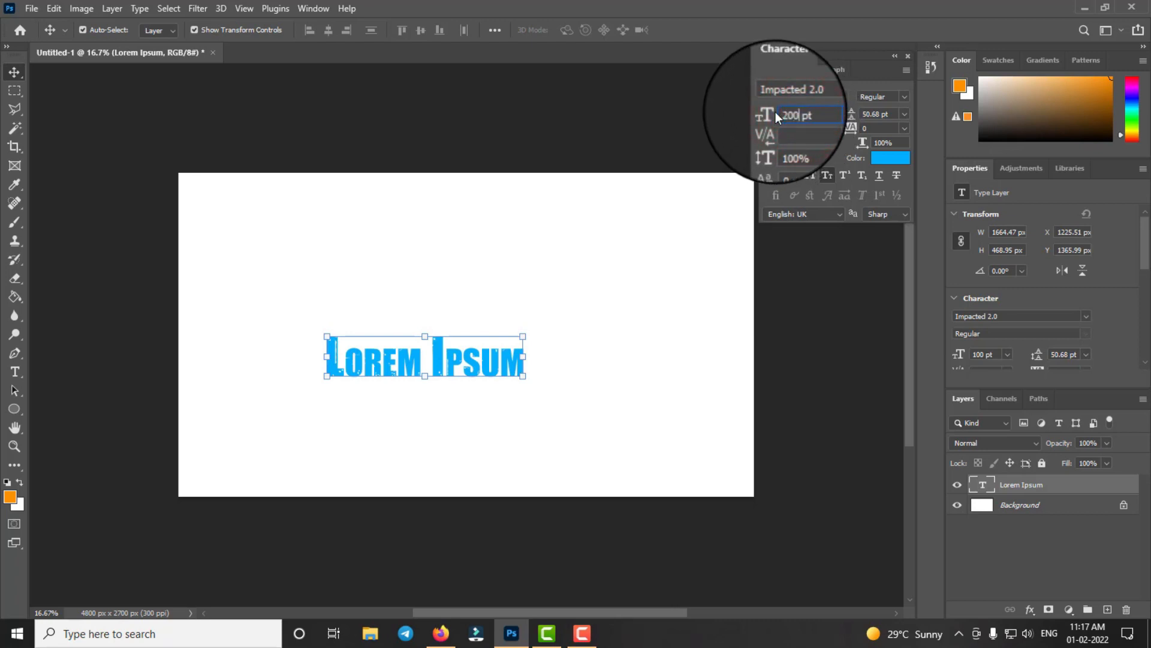
key(Return)
Set the text's font size to 150 pt and its leading to 71 pt.
click(779, 114)
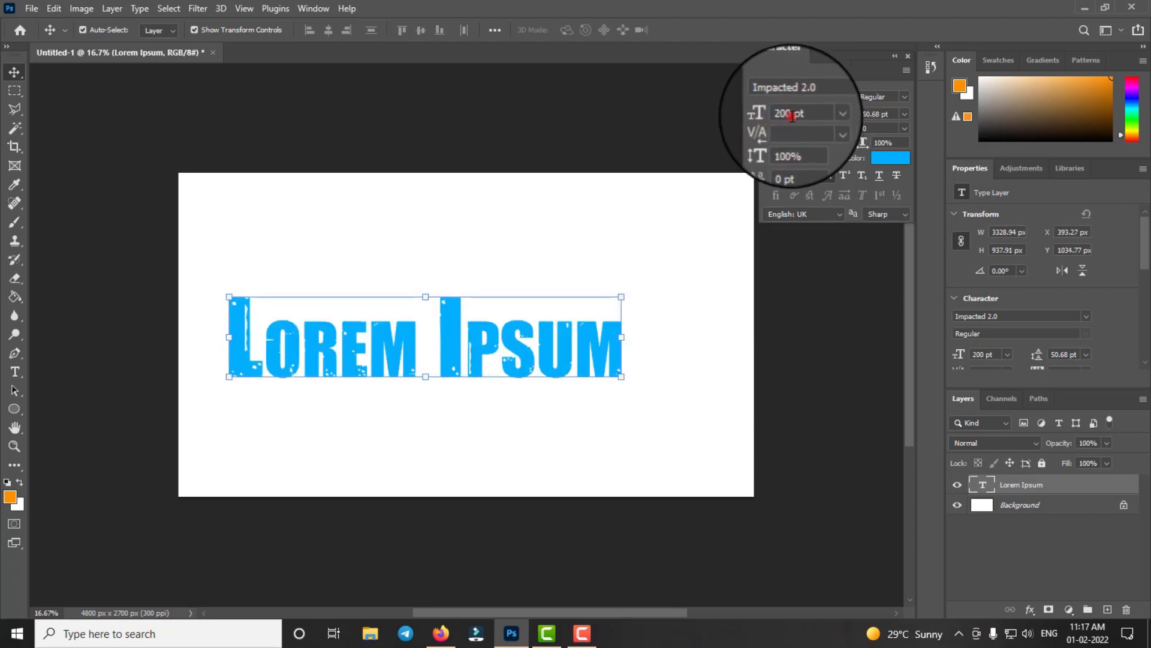
key(Return)
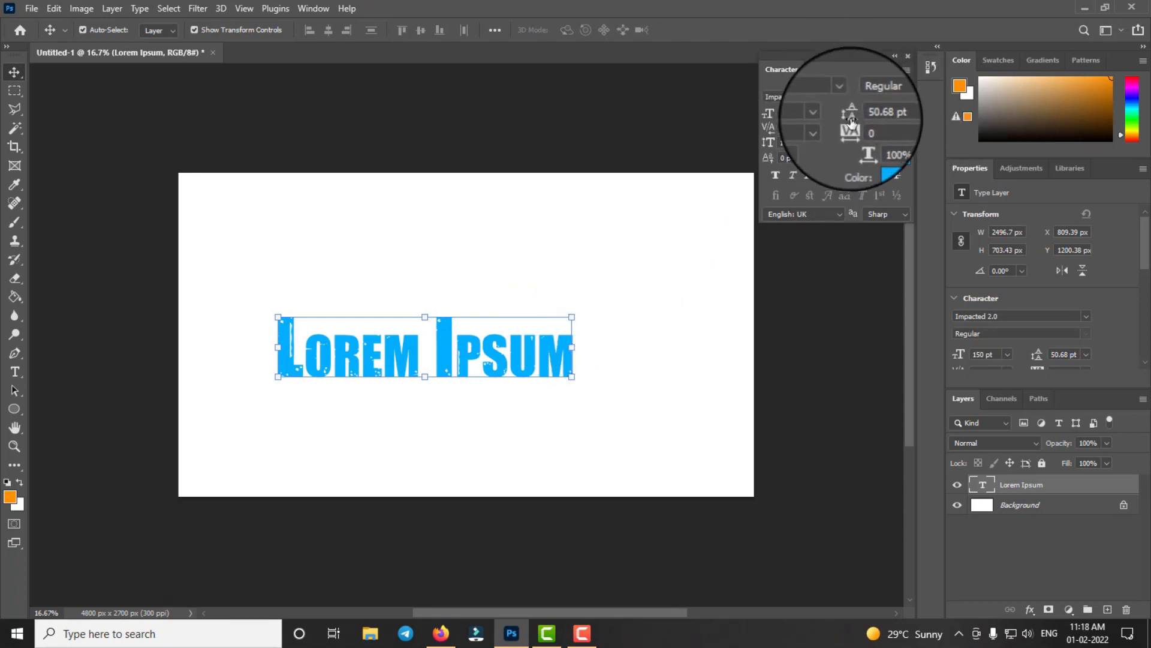
drag(848, 114, 854, 114)
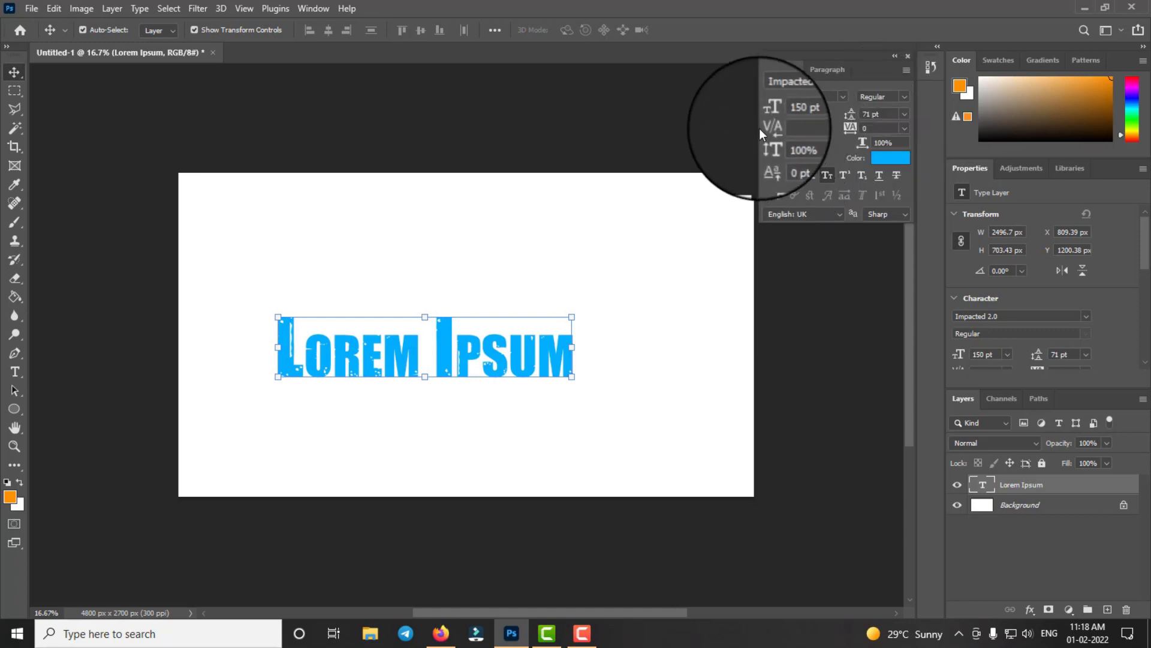
Set the text's kerning to Metrics and its tracking to 50.
click(823, 128)
click(798, 140)
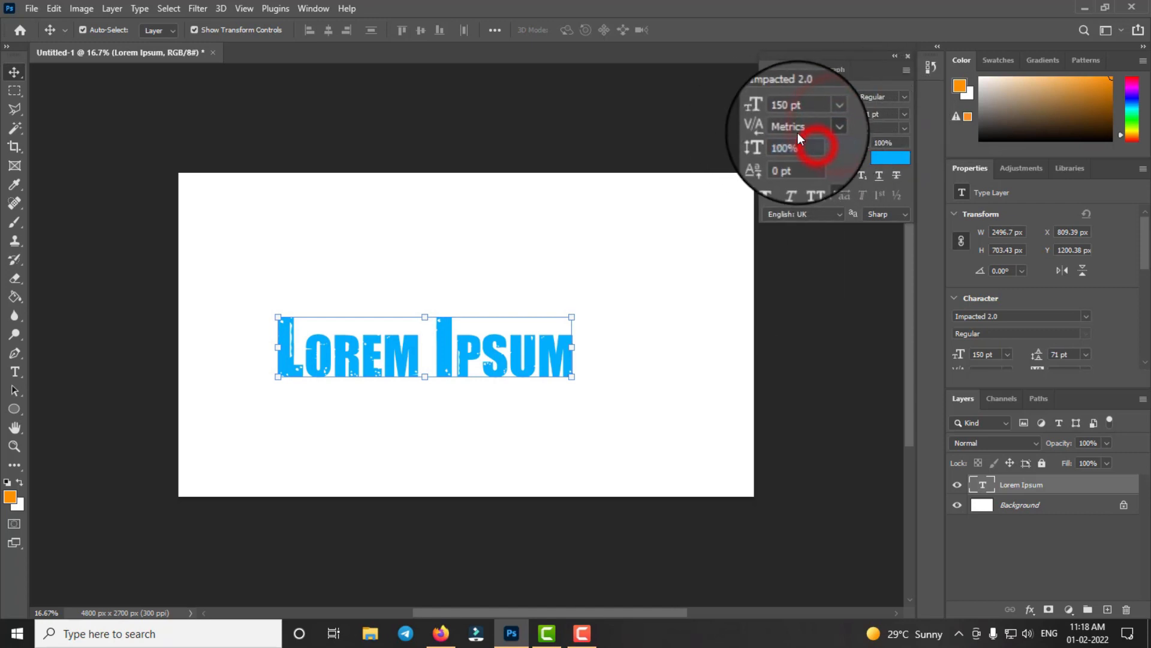
click(859, 129)
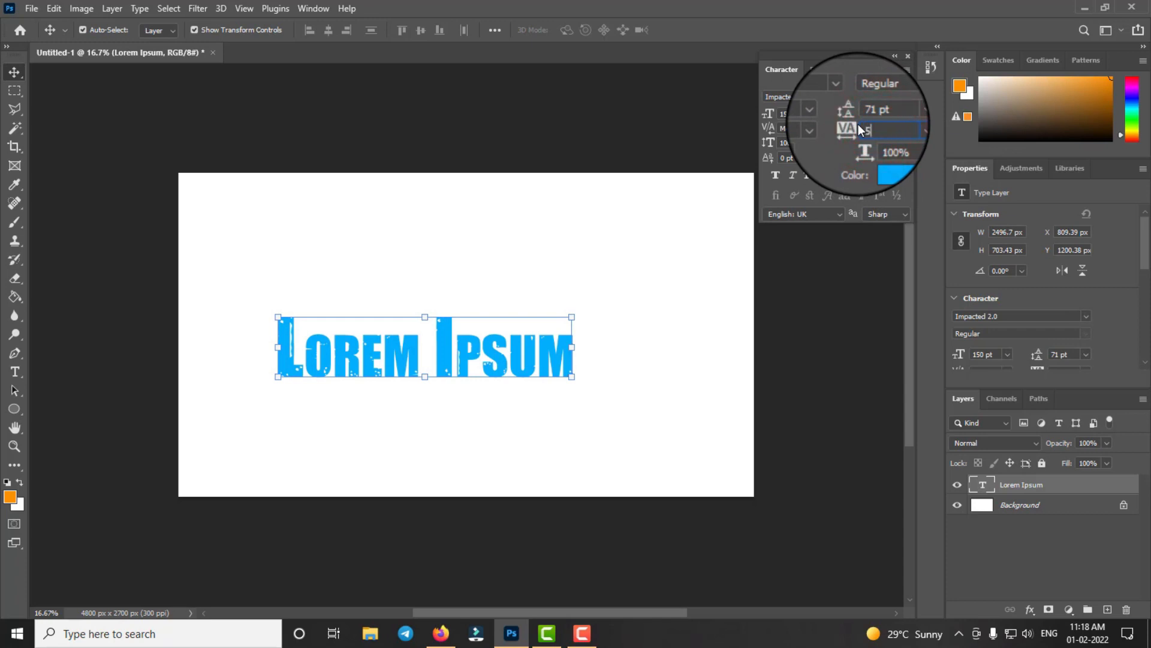
key(Return)
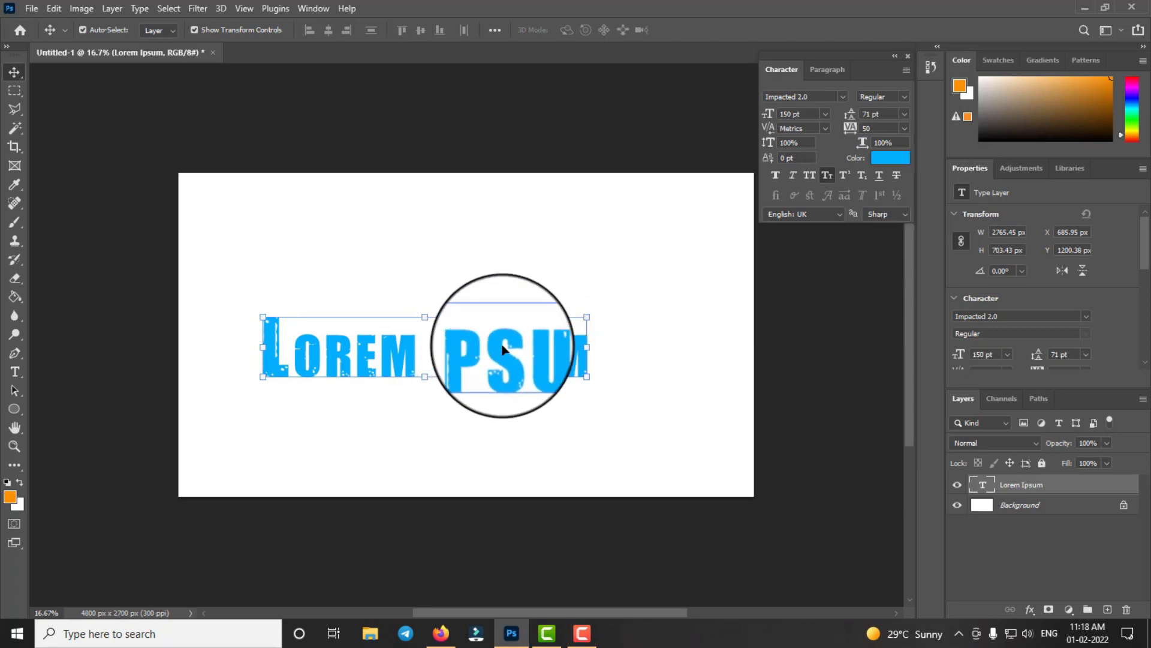
Set the text's tracking to 100 and try a wider tracking of 400.
click(863, 128)
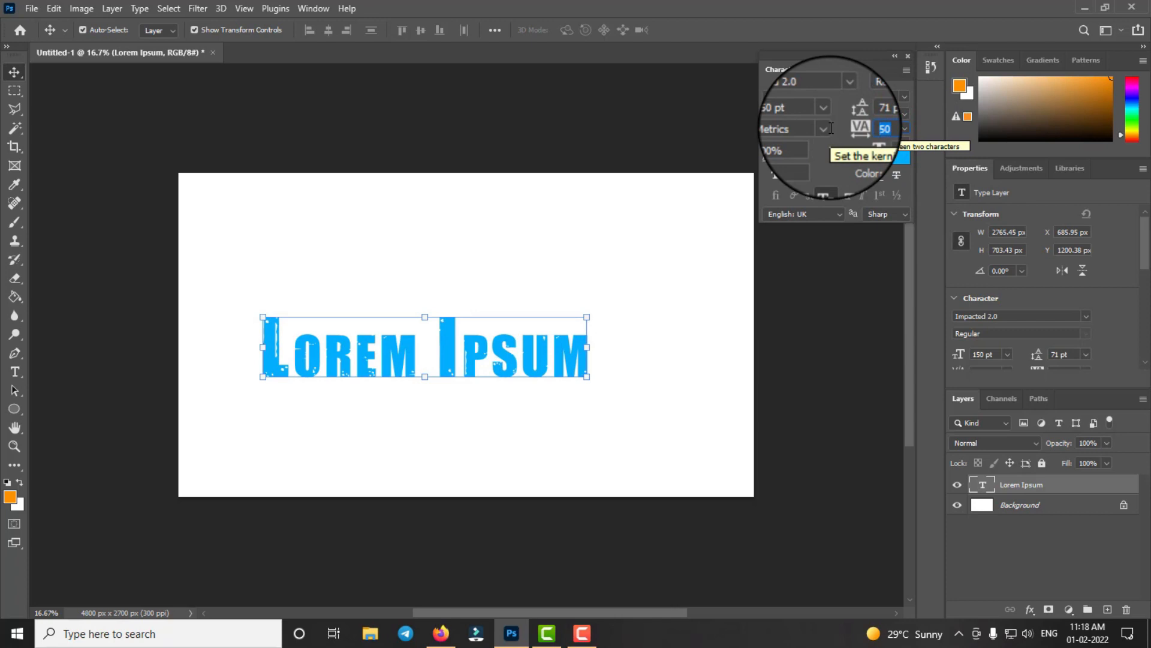
text(100)
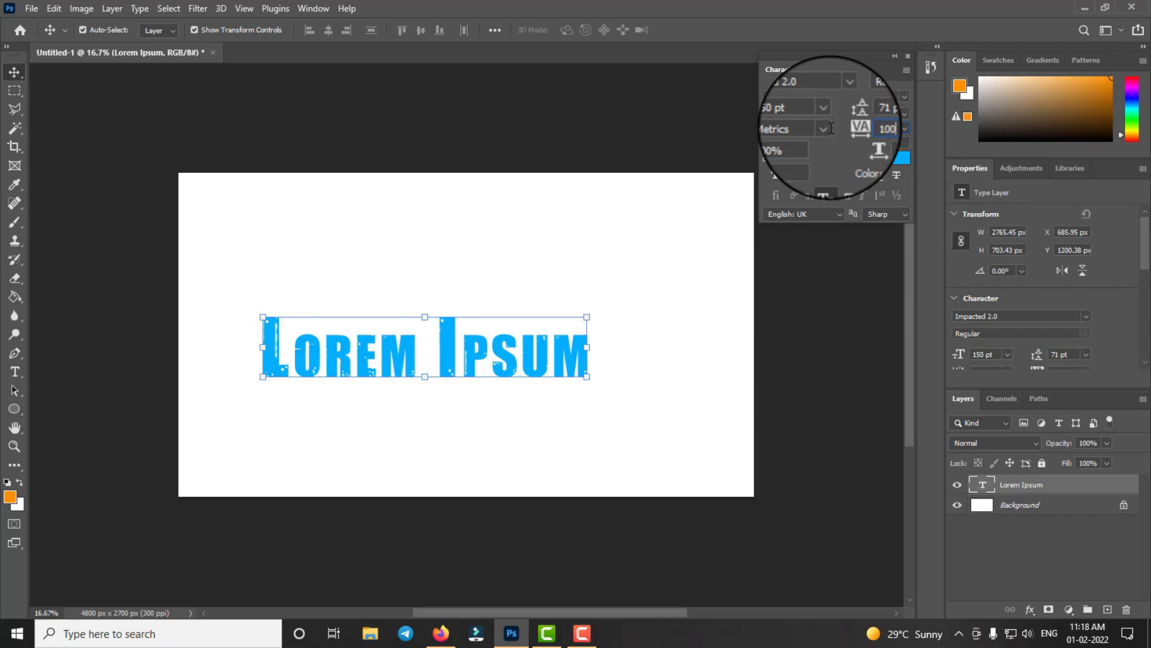
key(Return)
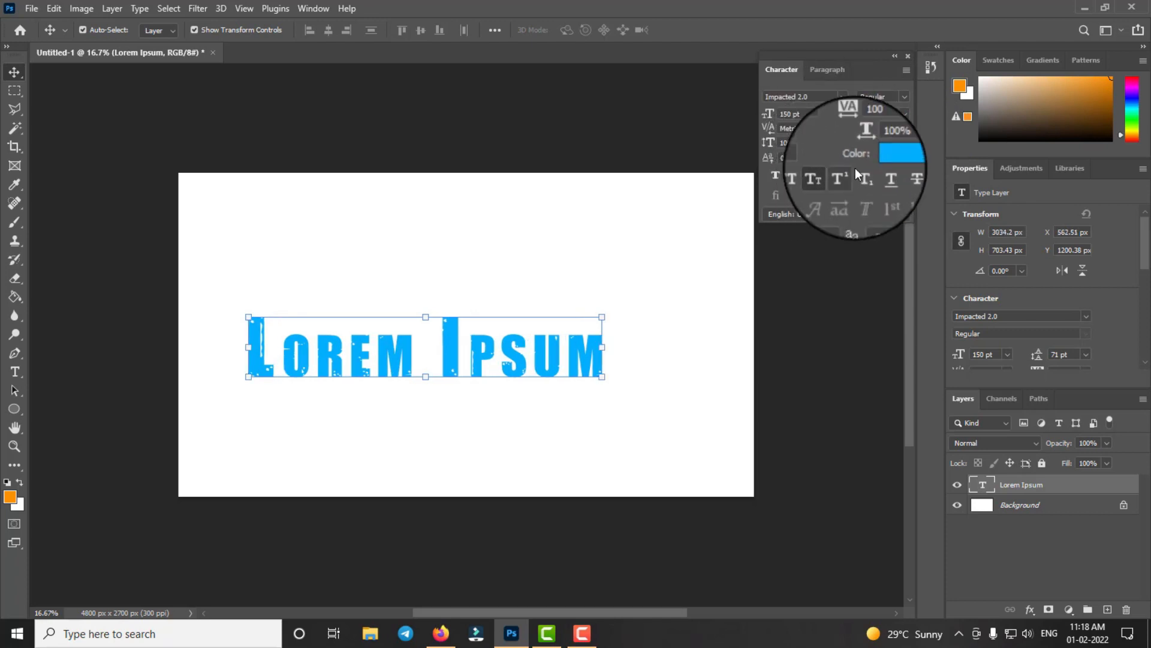
drag(849, 129, 848, 134)
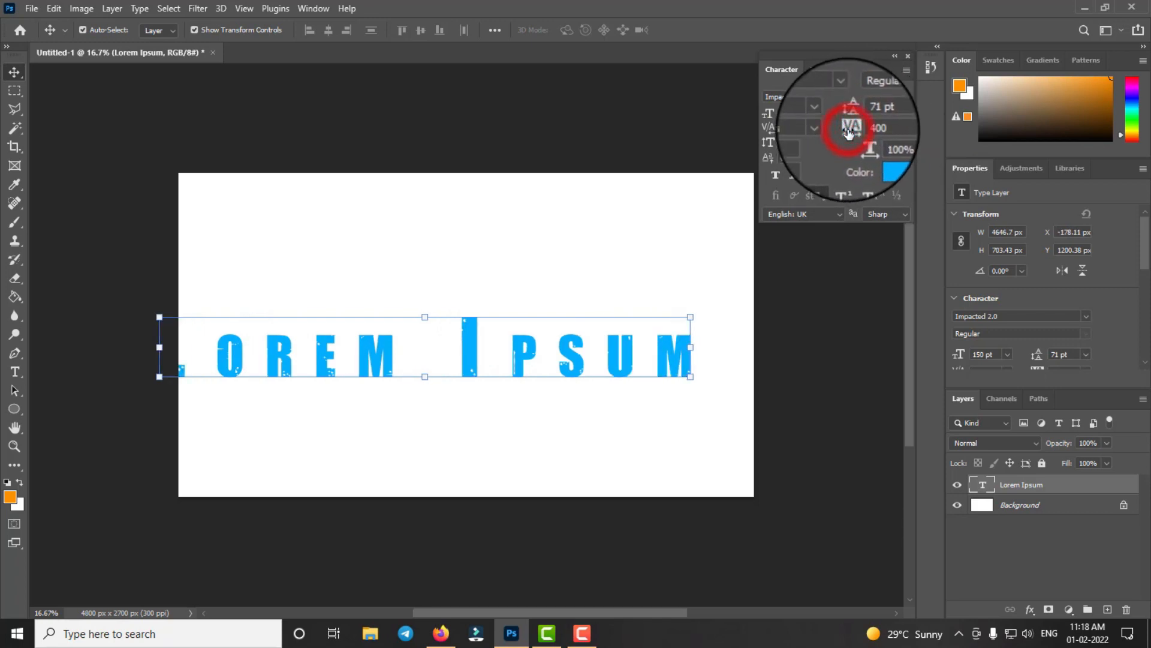
Move the text closer to the canvas centre and set its tracking to 0.
drag(569, 357, 601, 359)
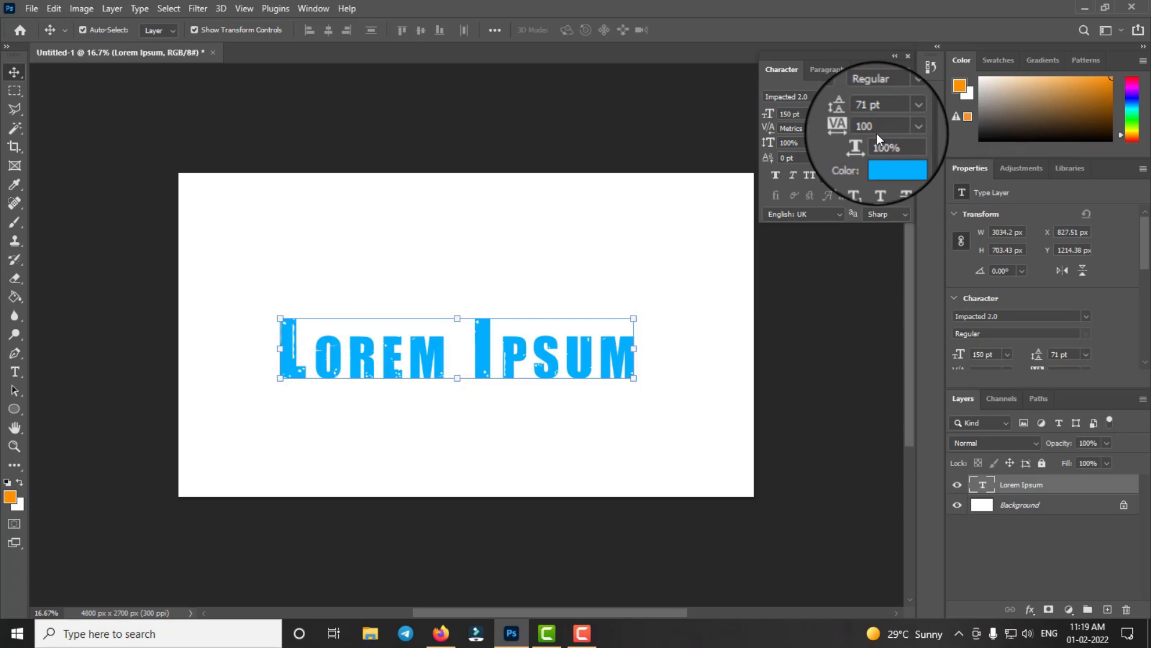
click(870, 129)
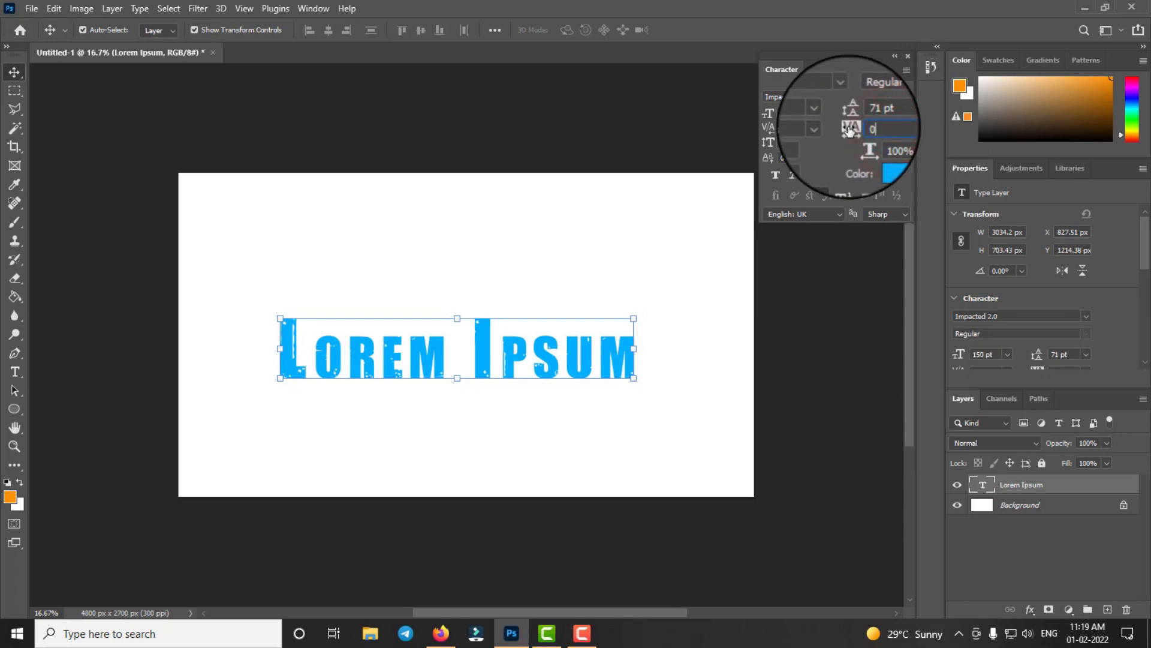
text(0)
key(Return)
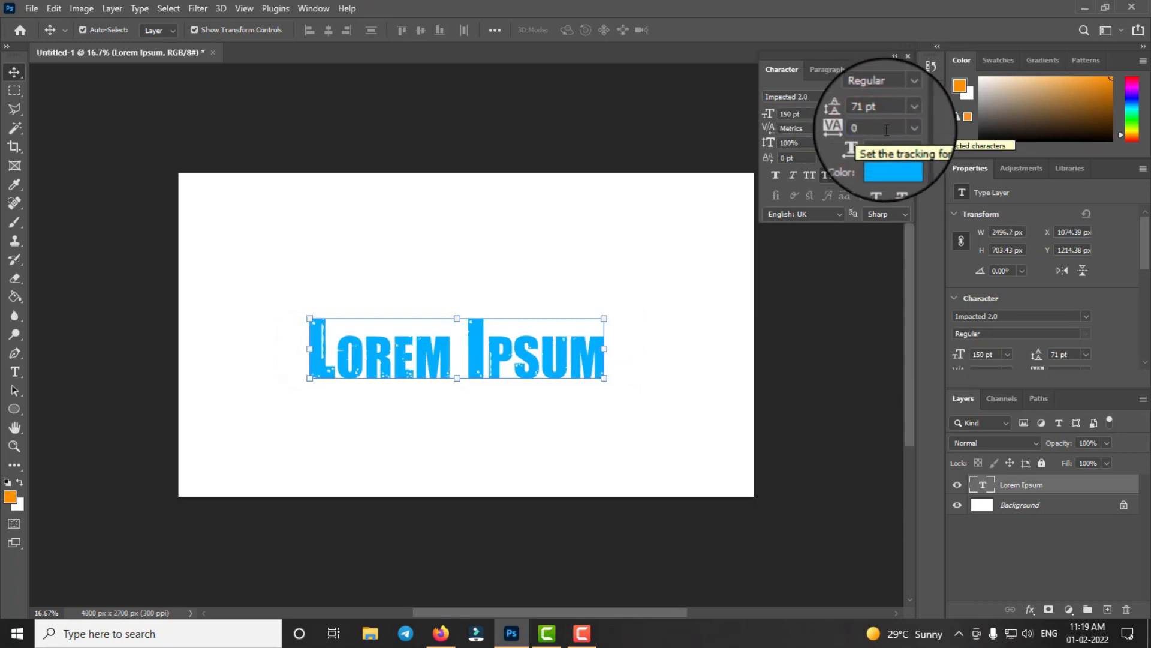
Try tighter tracking values of -50 and -70 on the Lorem Ipsum text.
click(866, 128)
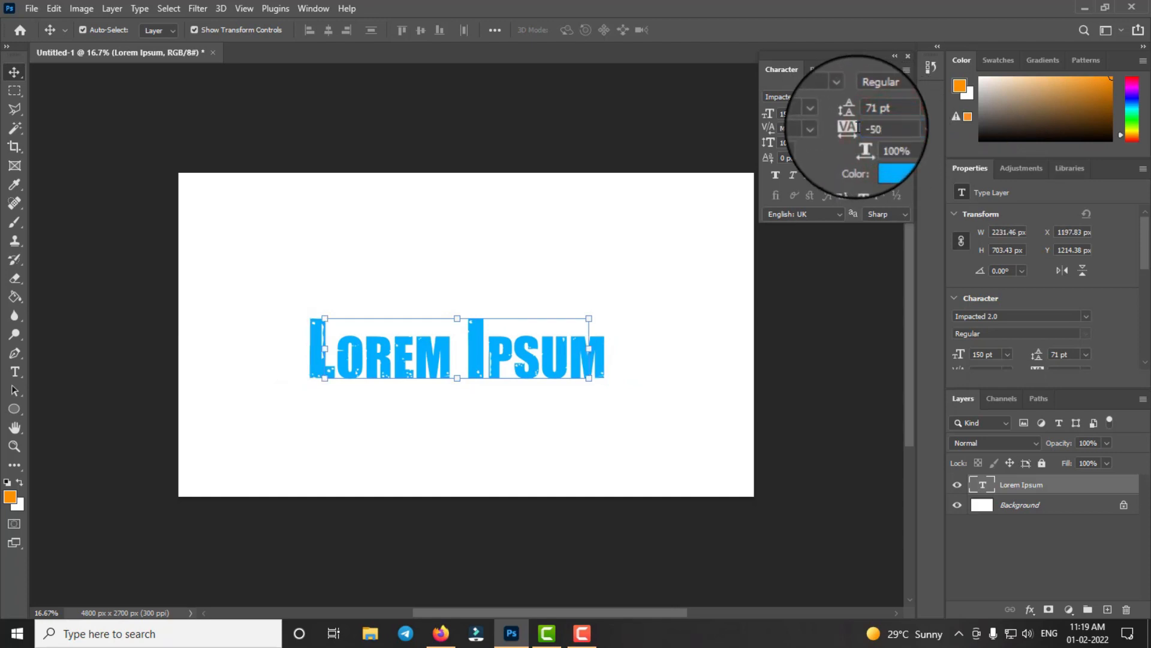
key(Return)
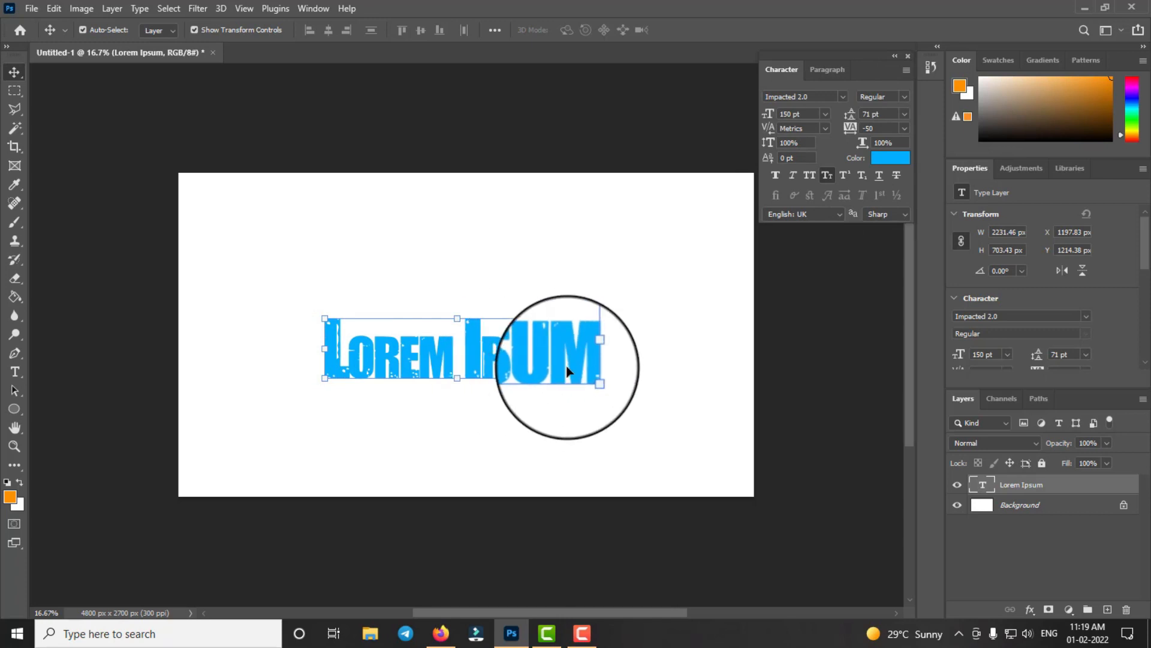
click(869, 129)
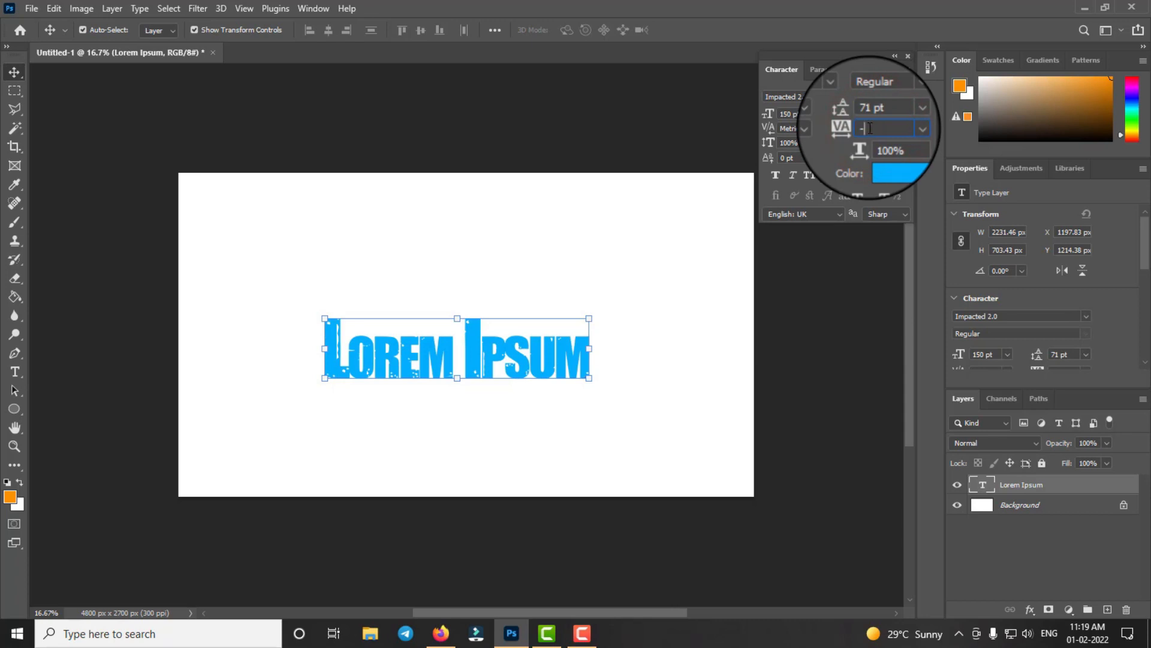
text(-70)
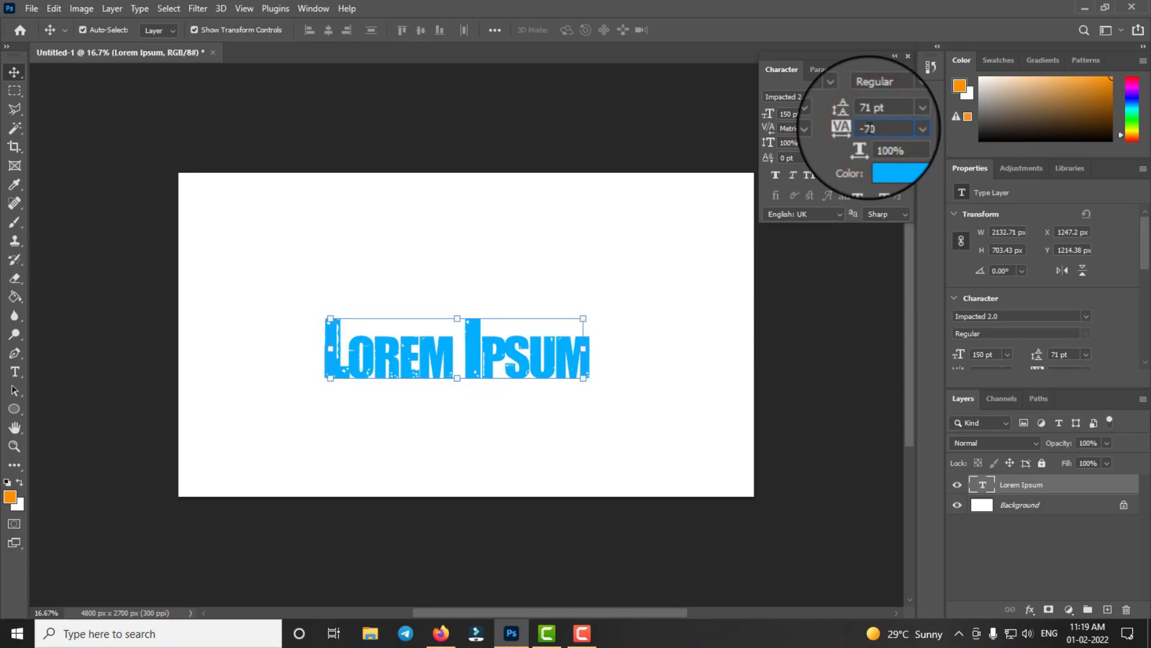
key(Return)
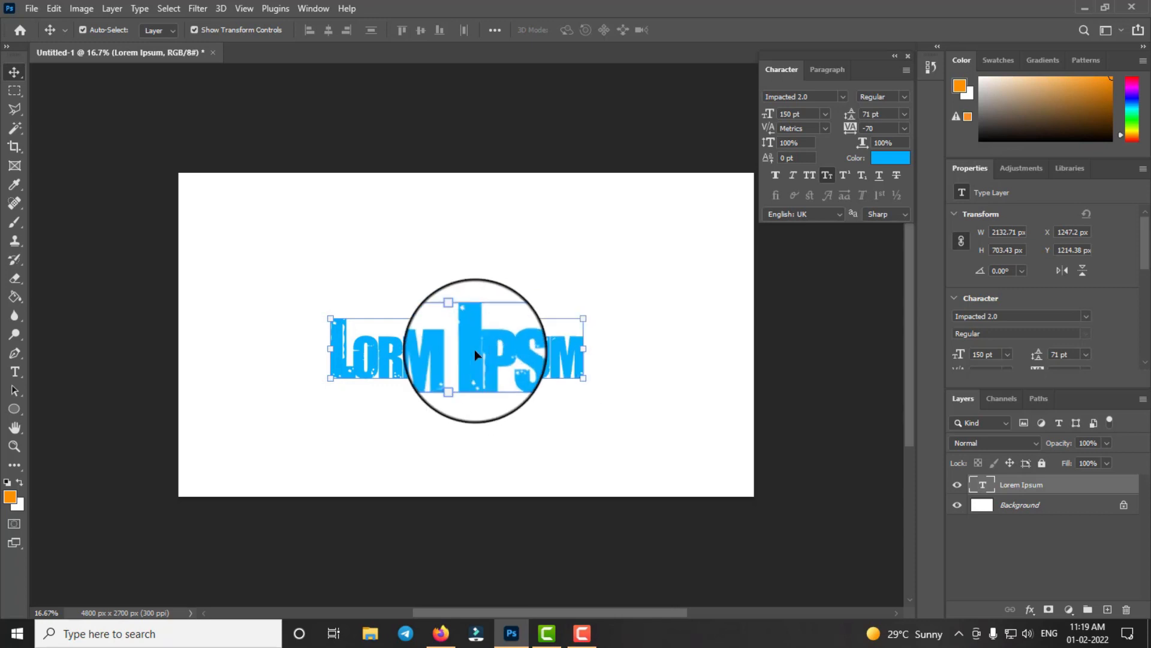
Change the font of the whole Lorem Ipsum text to Impact and commit the edit.
double_click(487, 359)
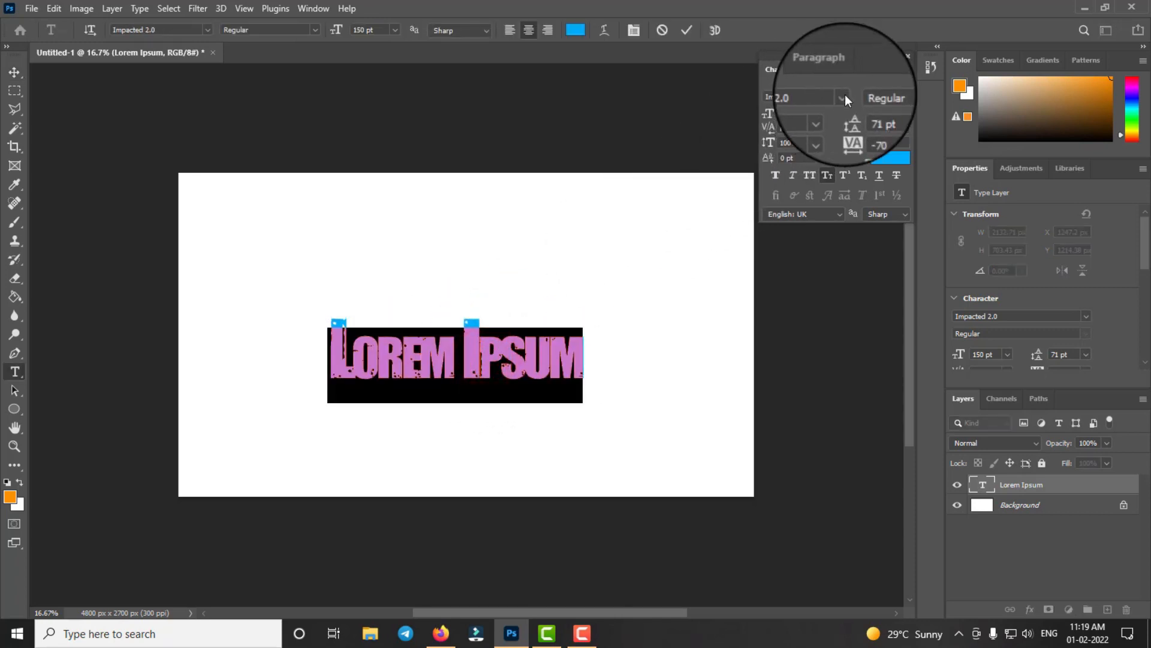
click(844, 95)
click(965, 182)
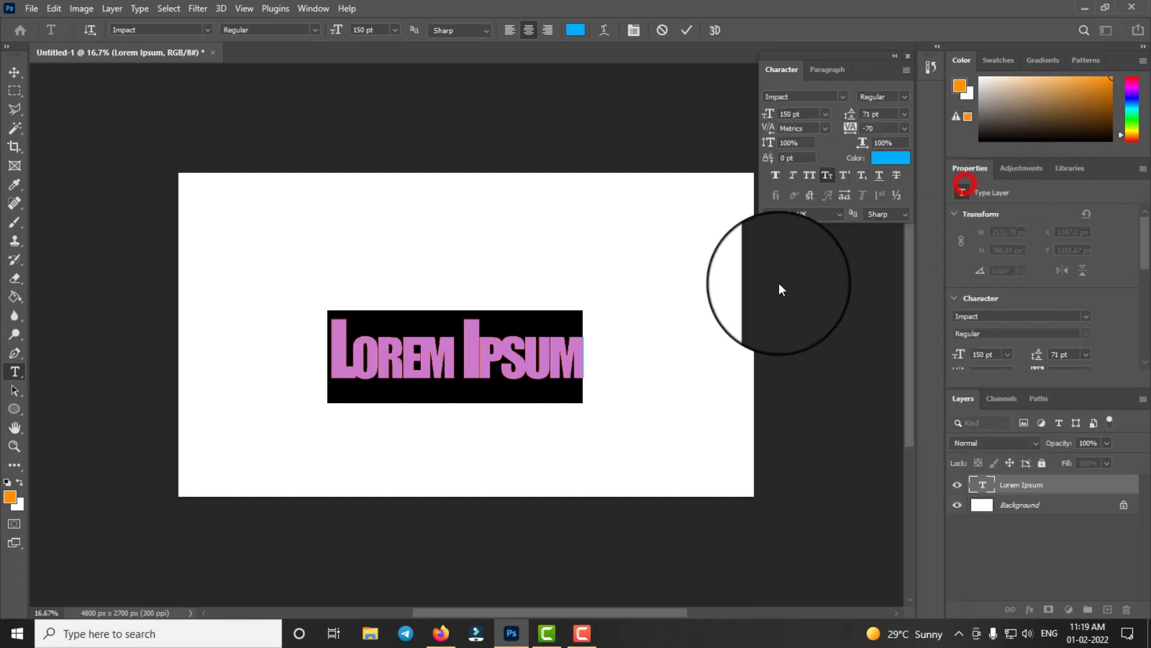
click(574, 343)
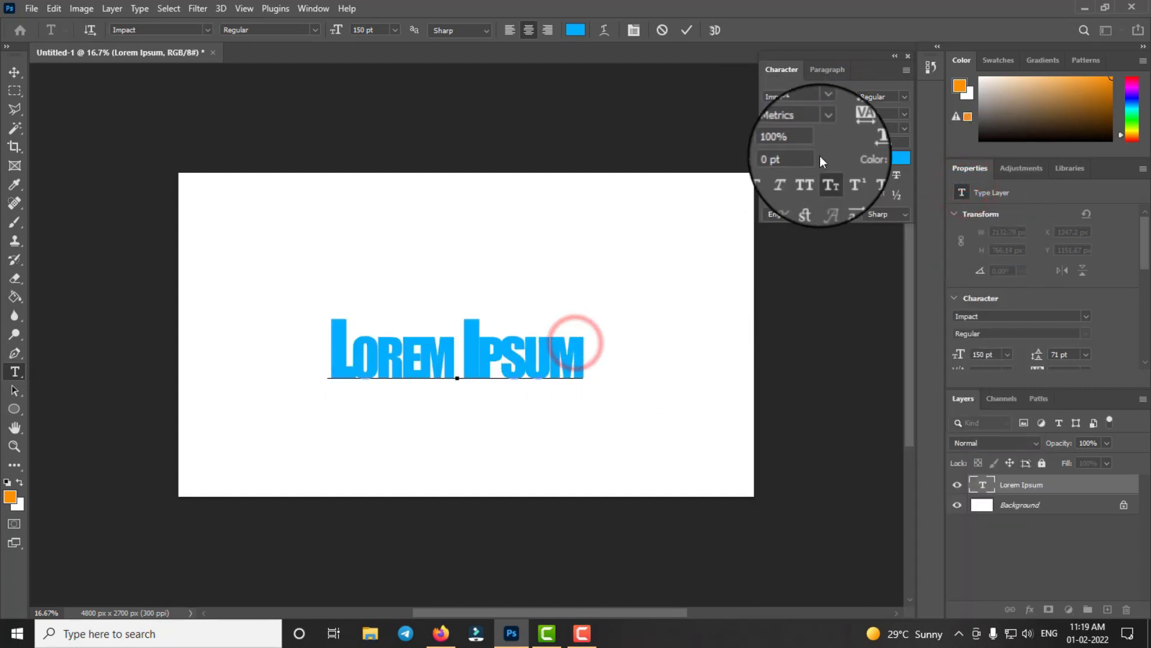
key(ctrl+Return)
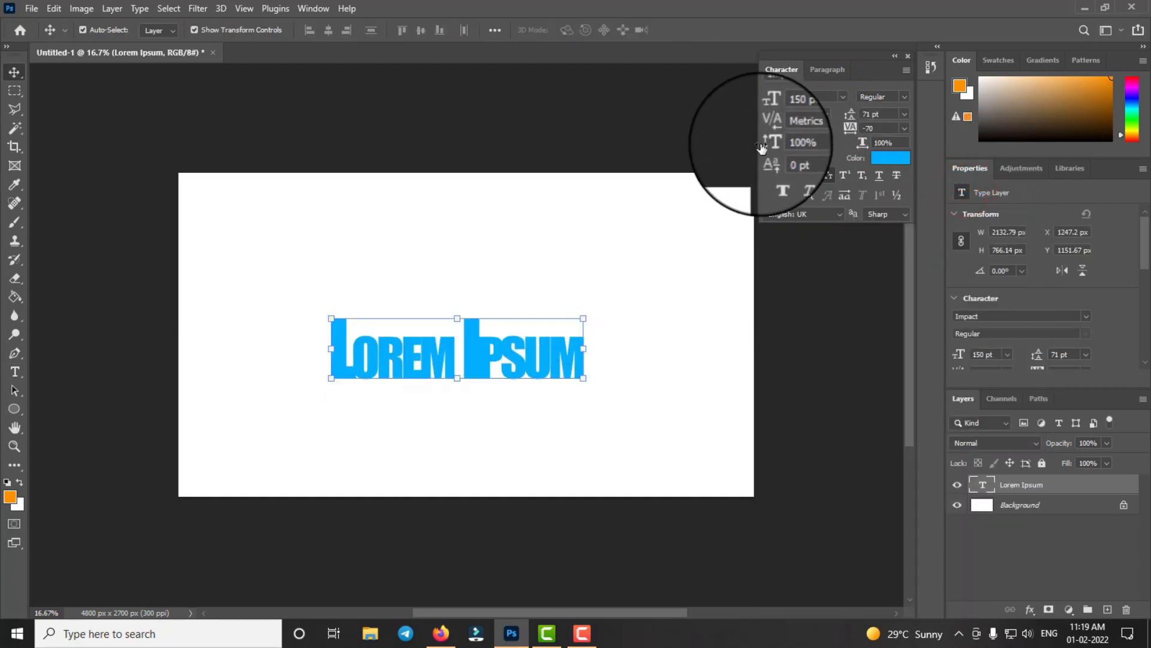
Stretch the text's vertical scale to 155% and set its tracking to 0.
drag(767, 146, 803, 157)
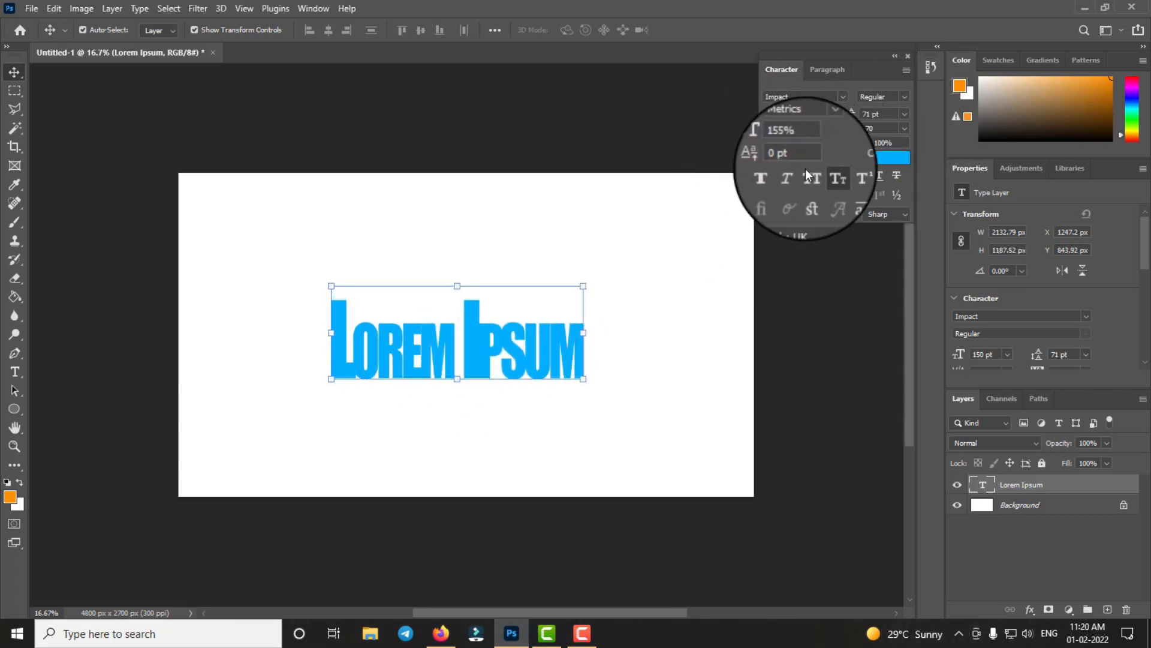
click(877, 131)
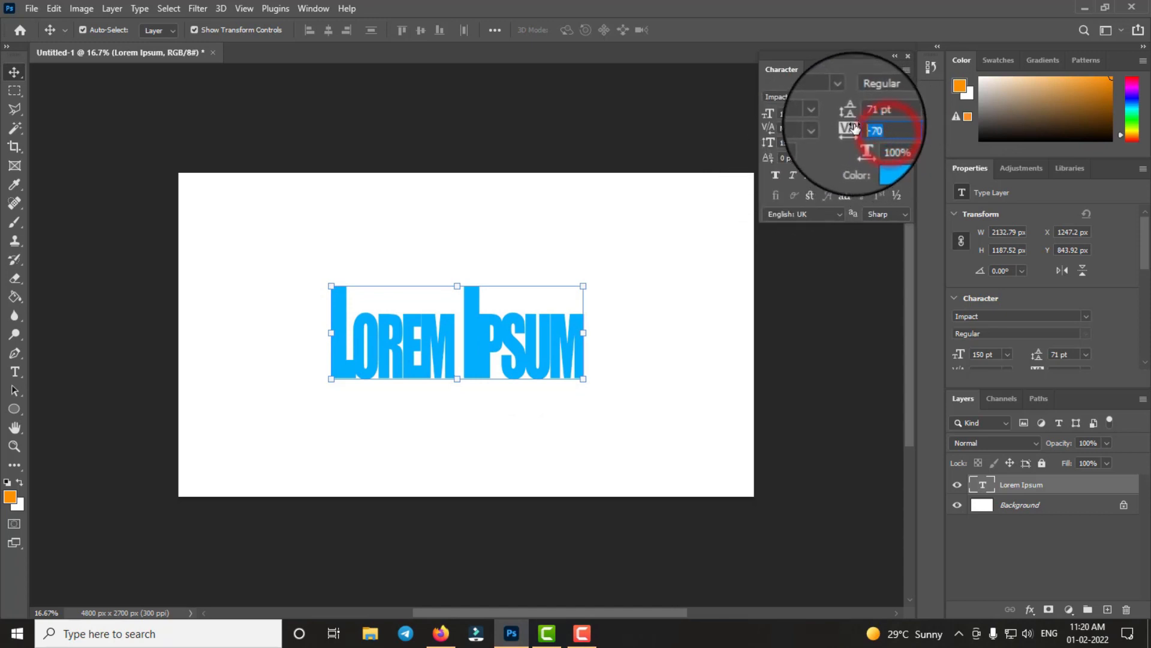
key(Return)
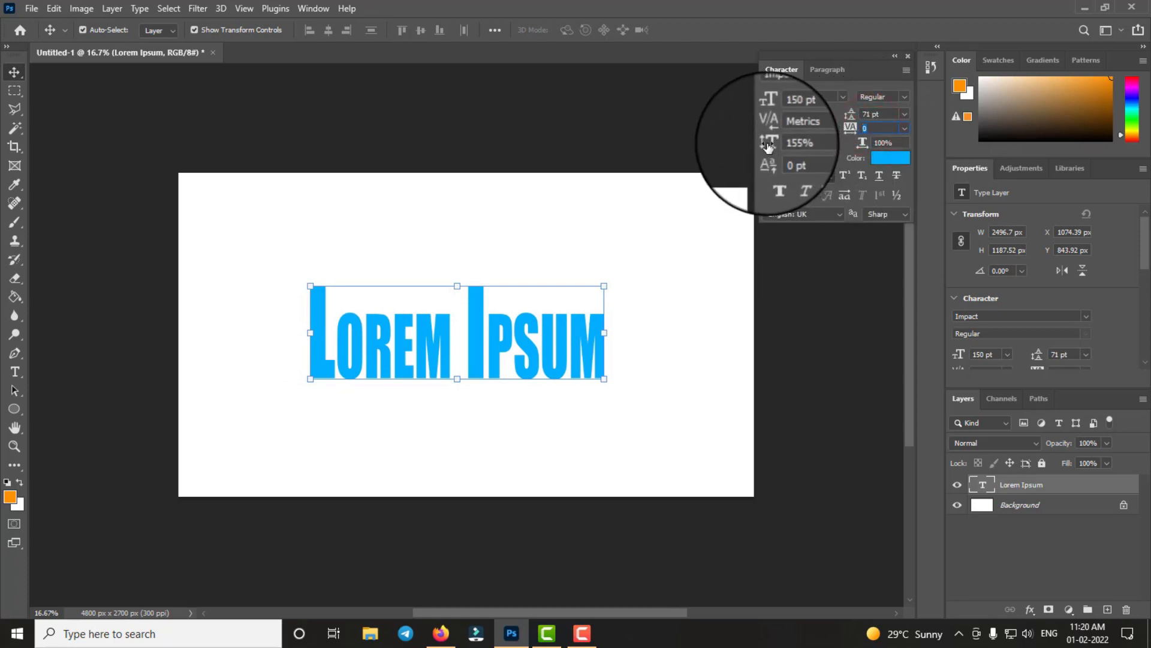
Try a vertical scale of 200% on the text and return it to 100%.
mouse_move(768, 144)
mouse_down()
mouse_move(791, 143)
mouse_move(773, 142)
mouse_up()
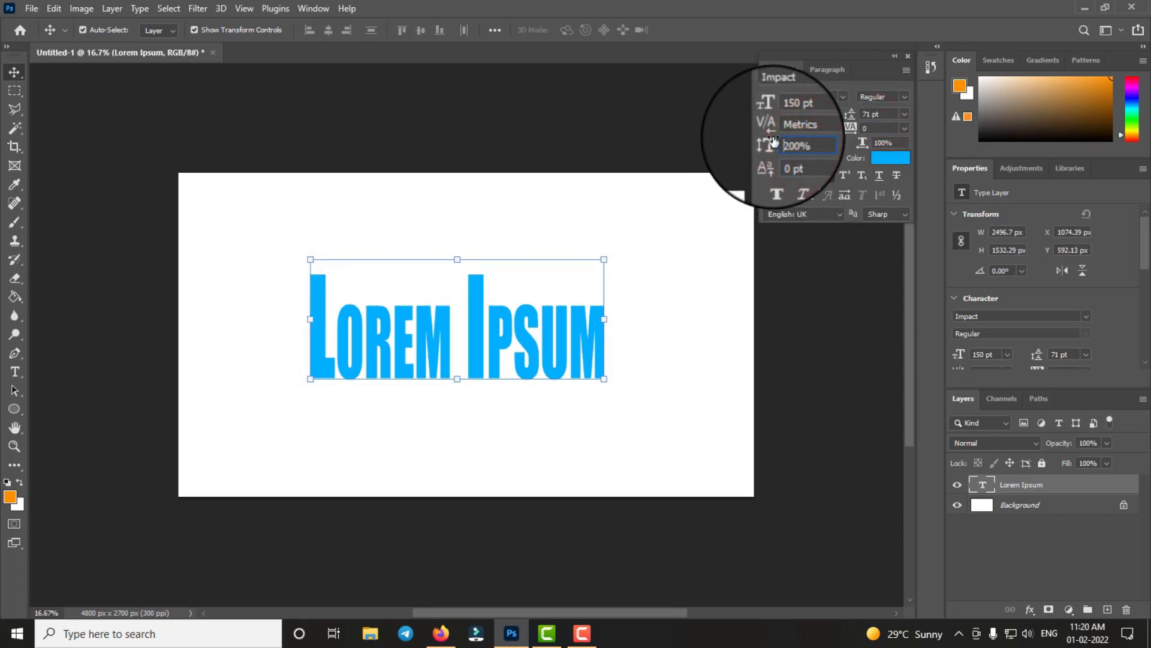
text(200%)
key(Return)
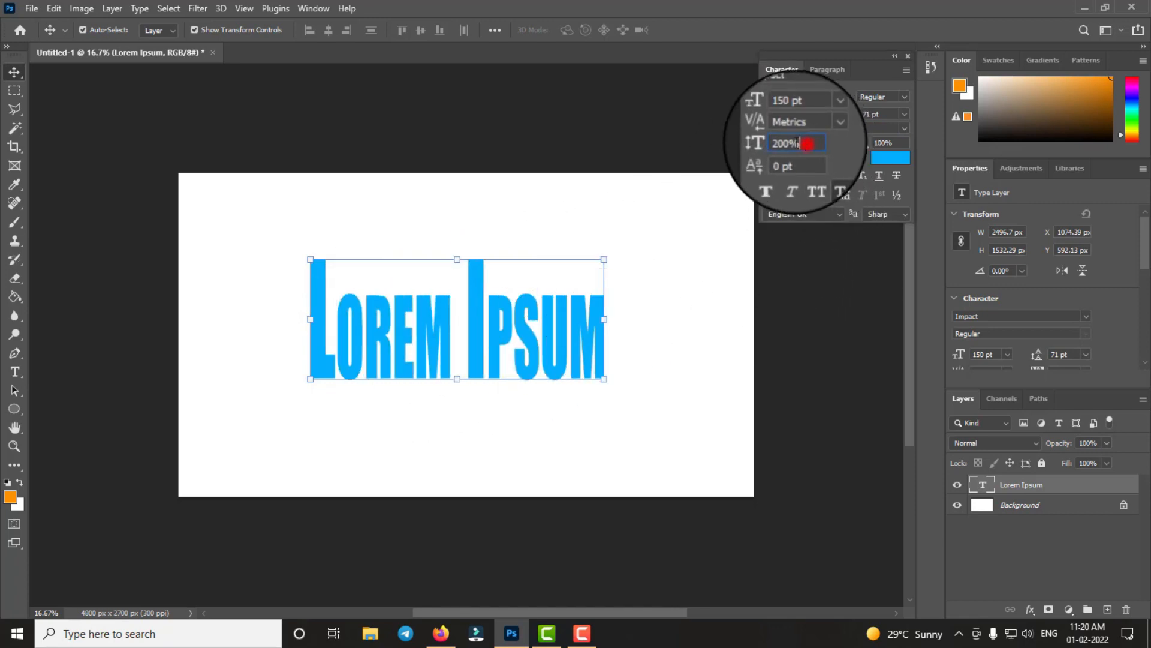
drag(801, 143, 771, 143)
text(100)
key(Return)
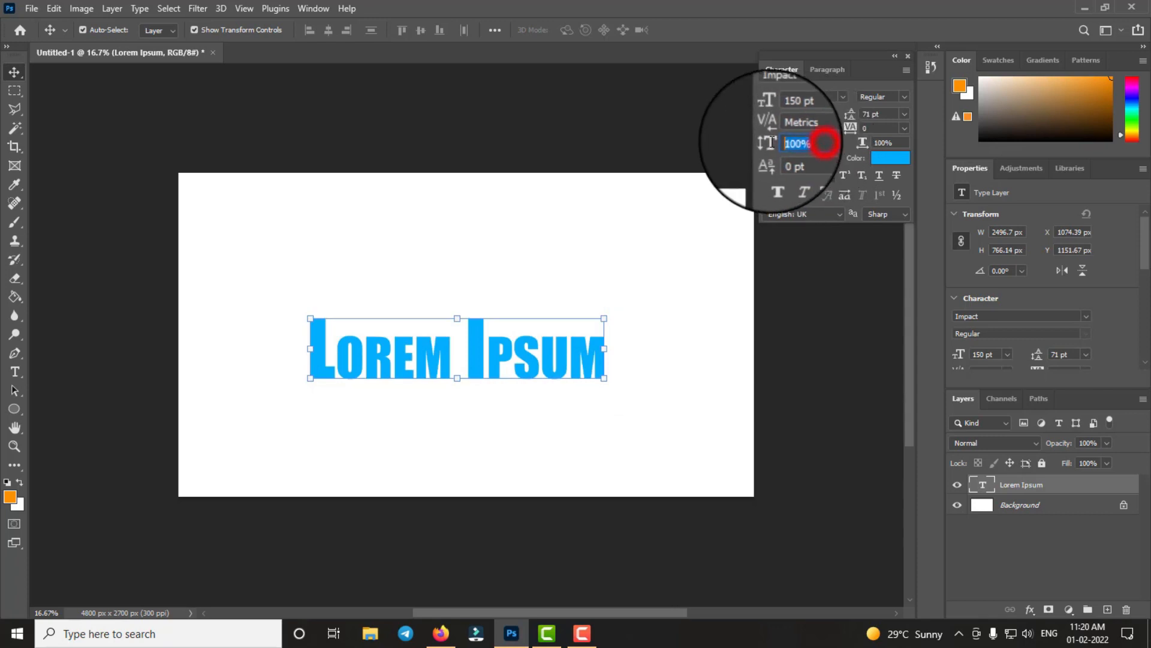
text(1)
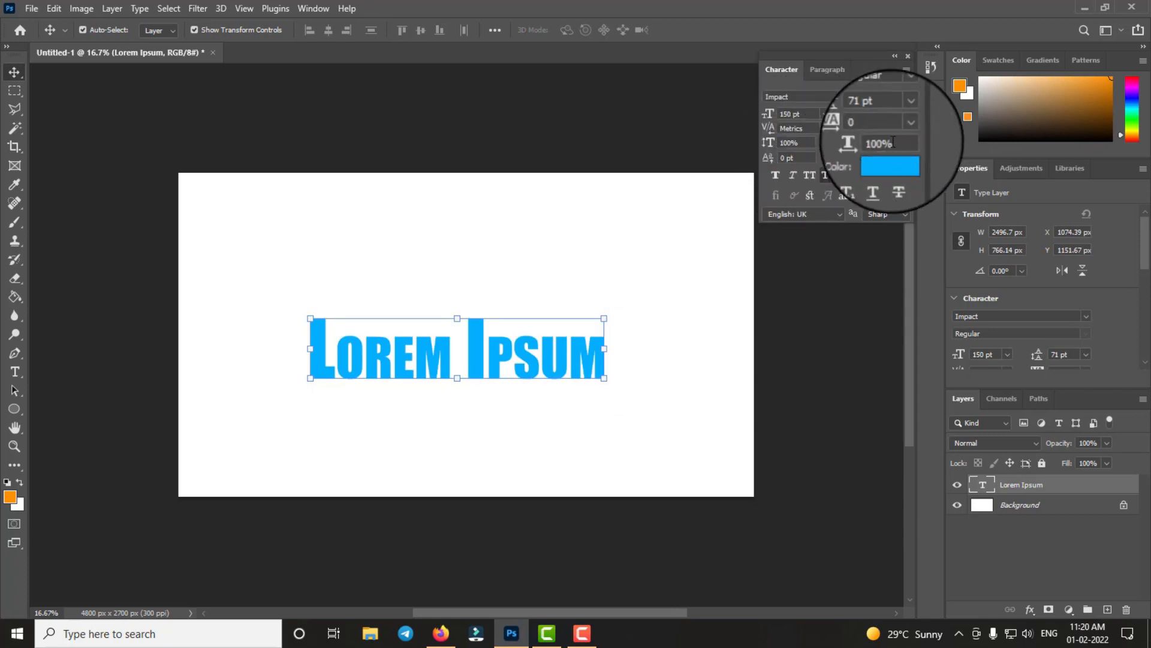
Try horizontal scales of 125% and 200% on the text and return it to 100%.
drag(863, 142, 879, 151)
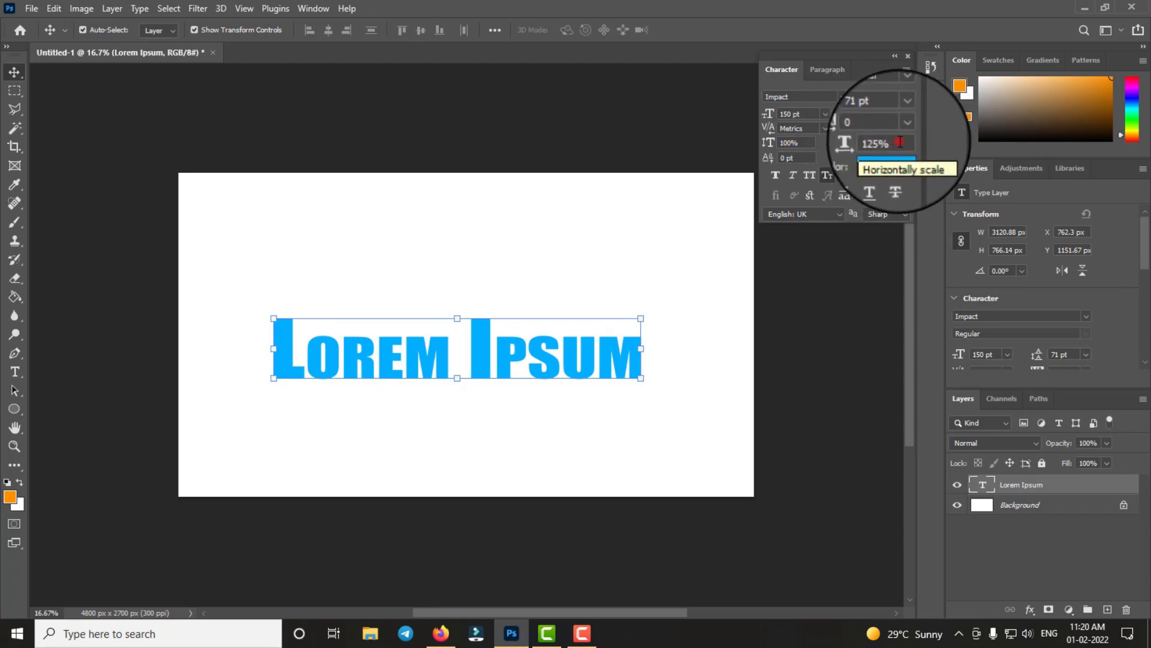
click(899, 143)
text(200)
key(Return)
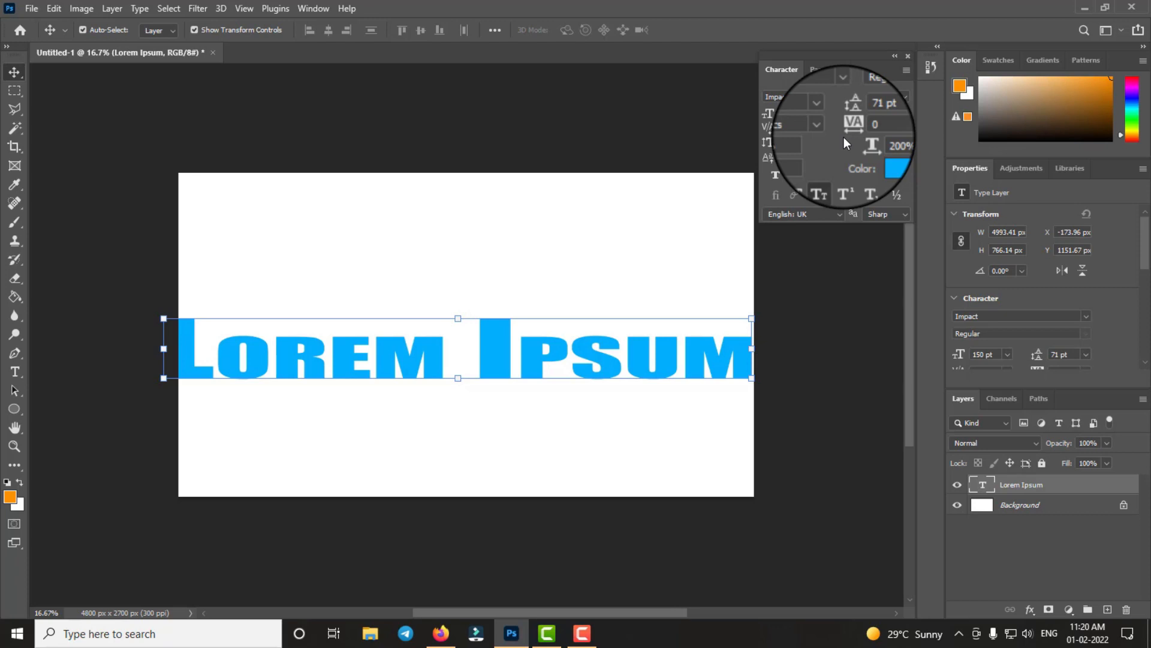
click(899, 143)
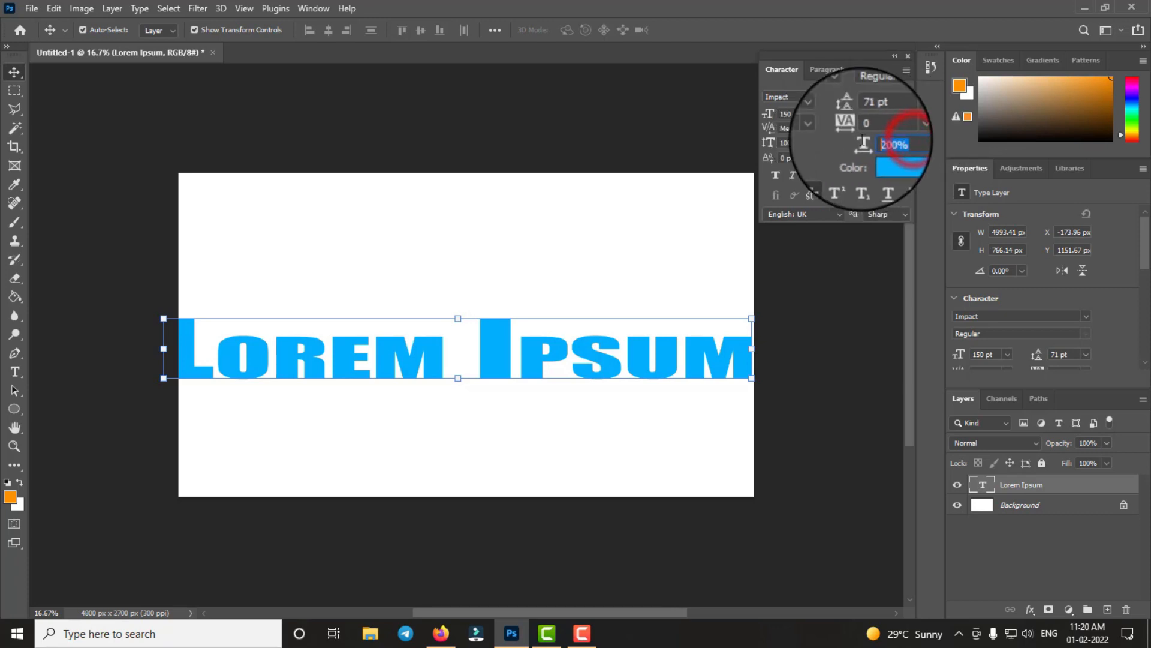
text(100)
key(Return)
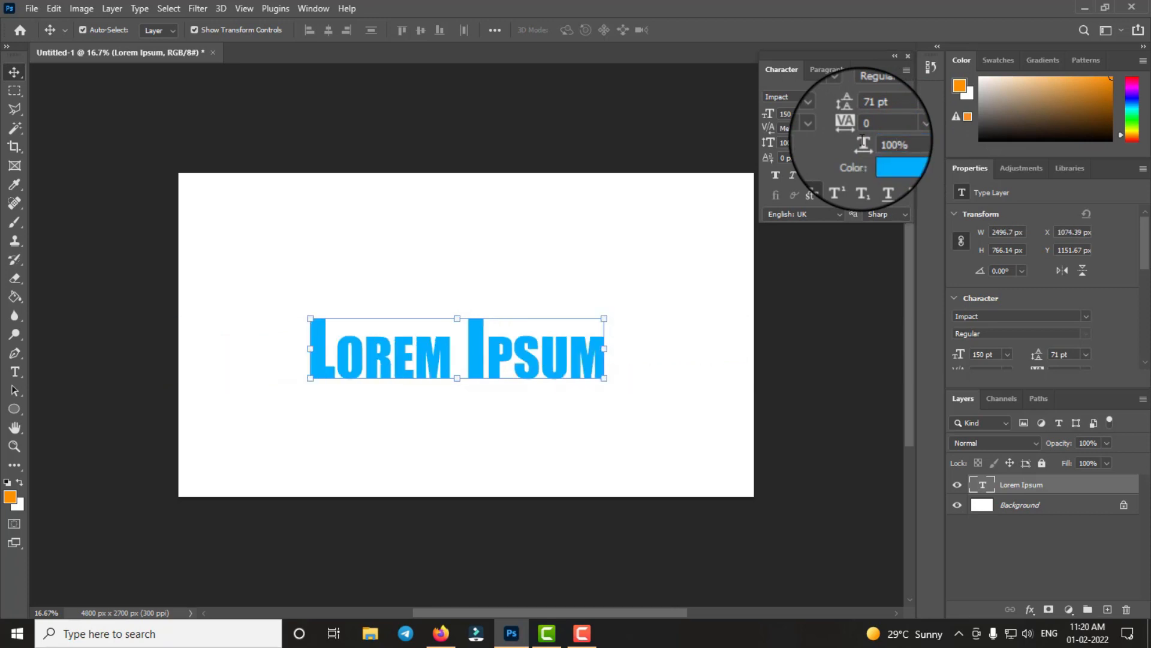
Start changing the text colour, trying orange ff8400 and red ff000c.
click(894, 157)
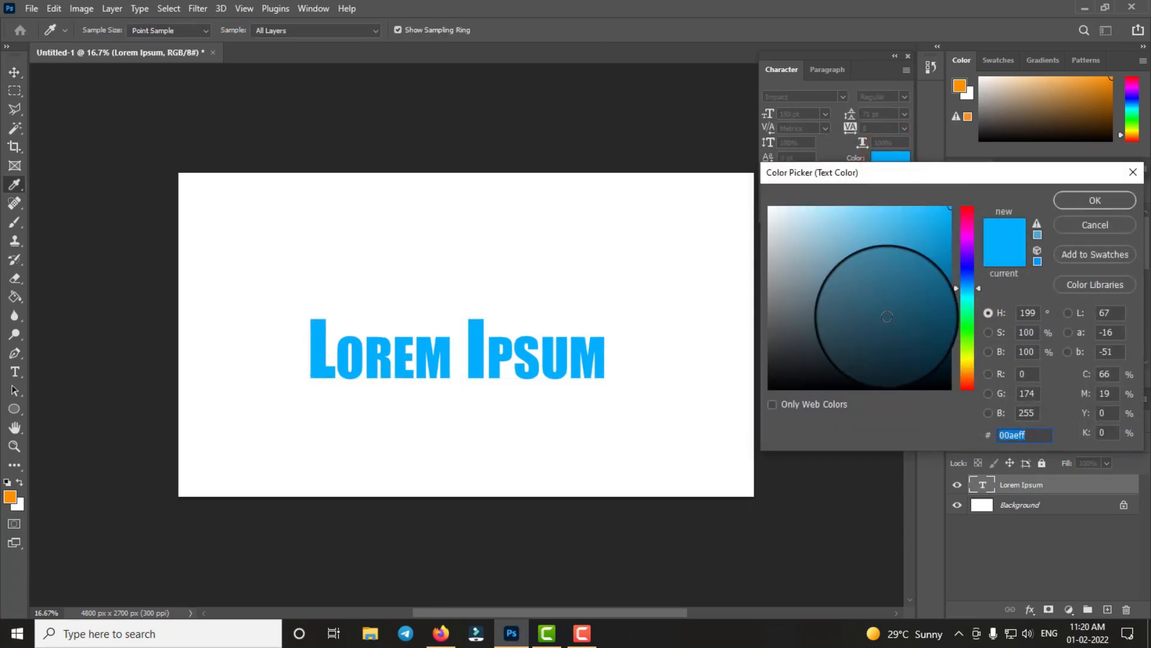
click(966, 373)
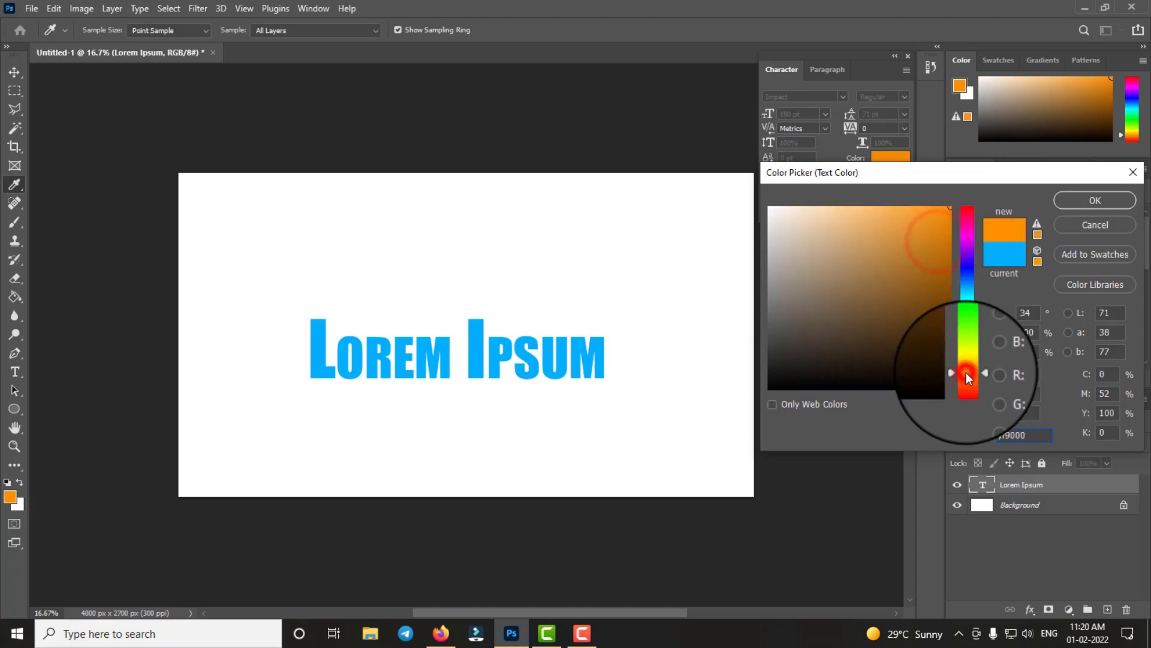
click(966, 374)
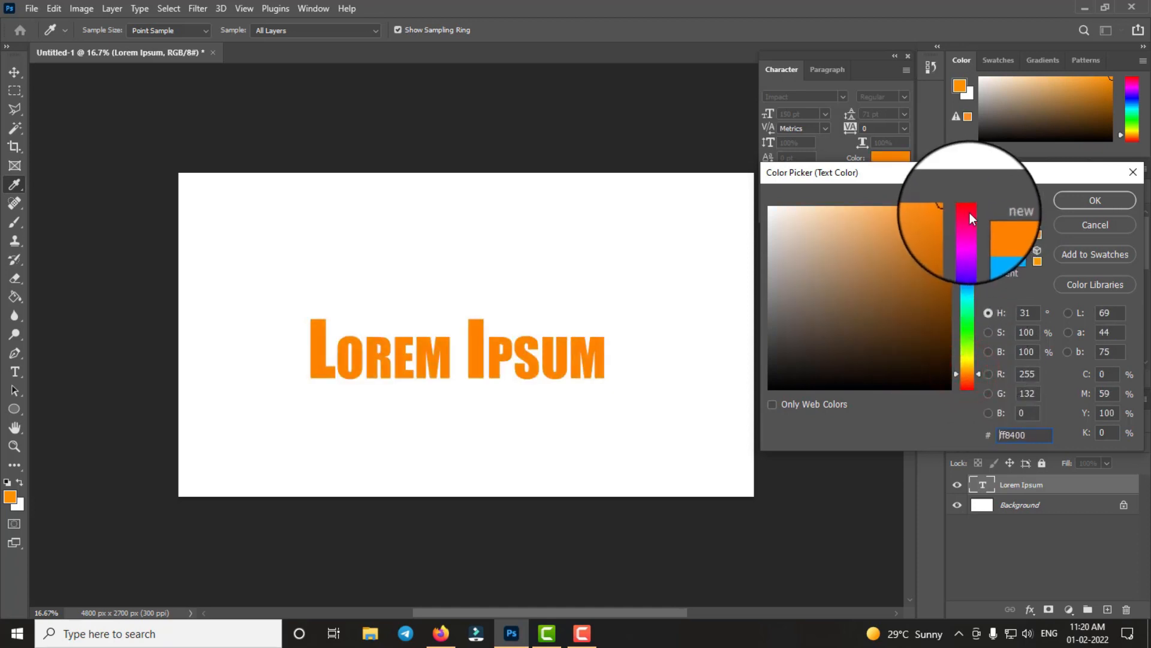
mouse_move(970, 212)
mouse_down()
mouse_move(968, 232)
mouse_move(974, 207)
mouse_up()
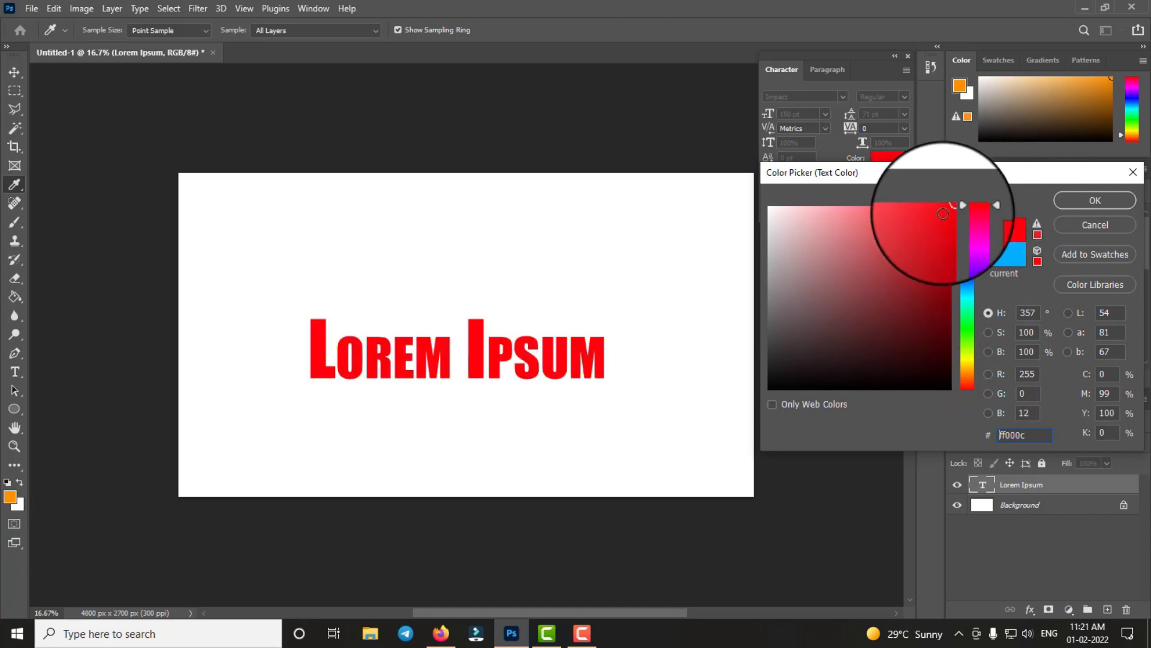
Try lighter, muted and darker red shades for the text, such as e4262f, 9a6163 and 240708.
click(920, 226)
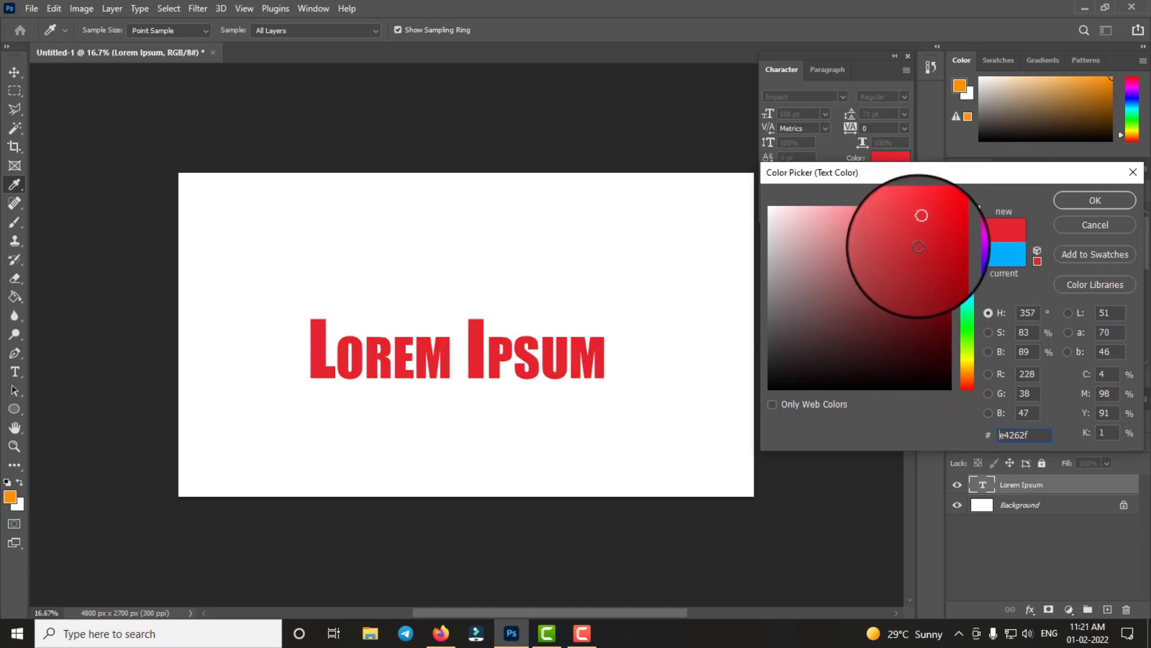
click(807, 213)
click(836, 279)
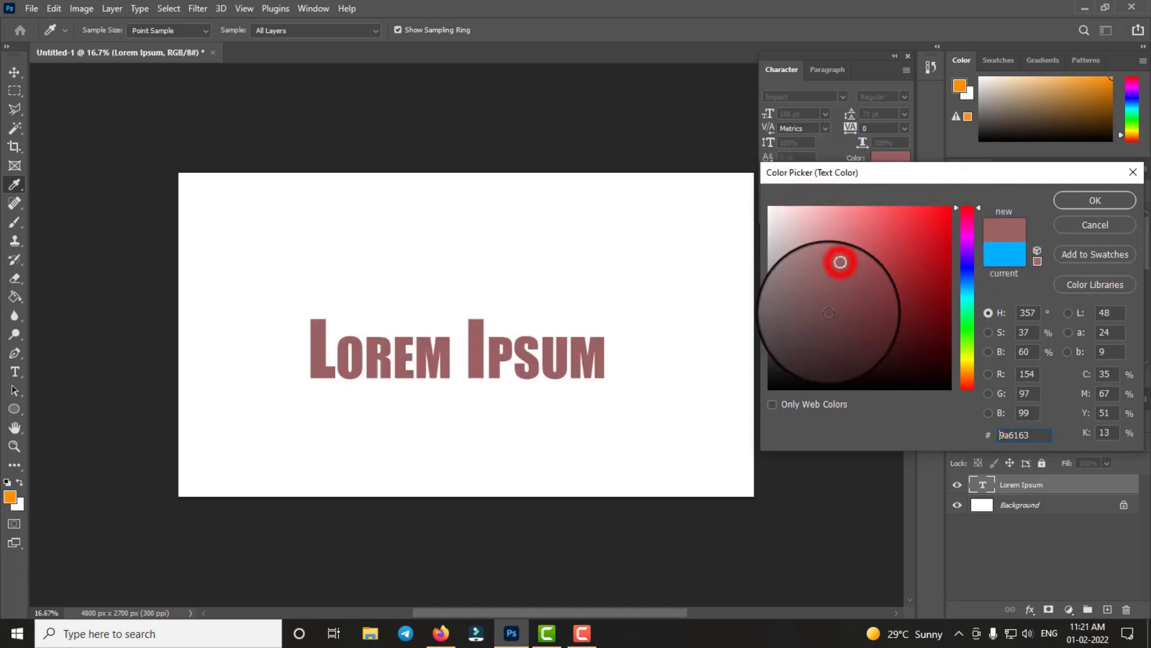
click(802, 362)
click(916, 364)
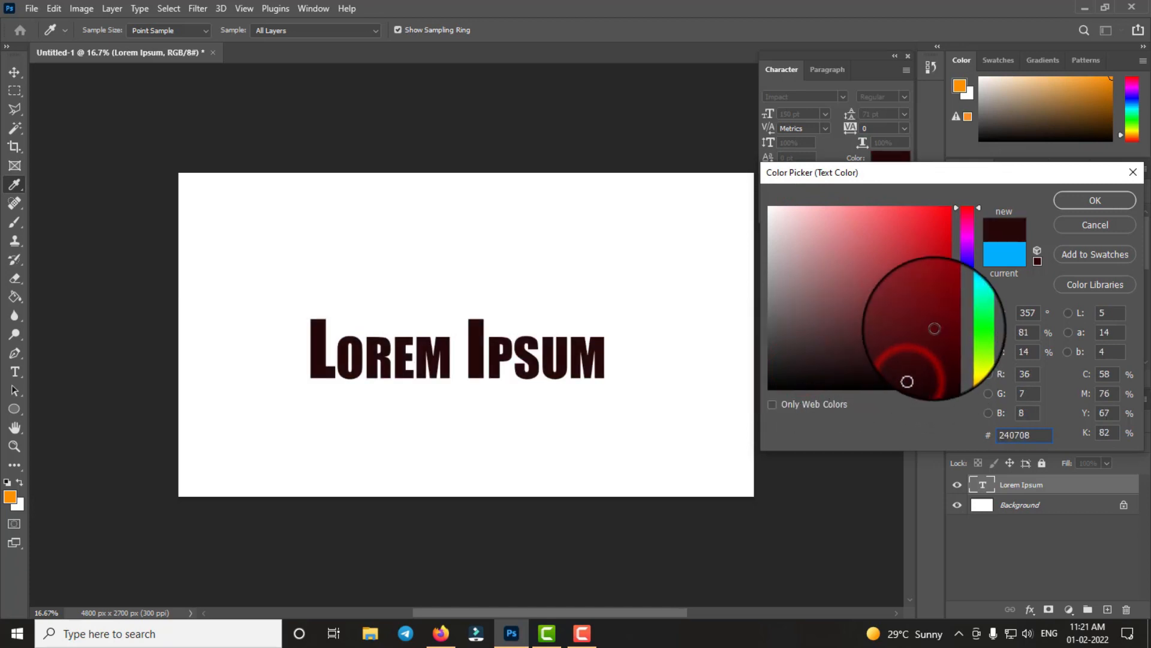
mouse_move(935, 328)
mouse_down()
mouse_move(951, 303)
mouse_move(724, 377)
mouse_move(755, 265)
mouse_move(794, 316)
mouse_move(827, 232)
mouse_move(808, 220)
mouse_move(951, 223)
mouse_move(935, 288)
mouse_move(950, 328)
mouse_up()
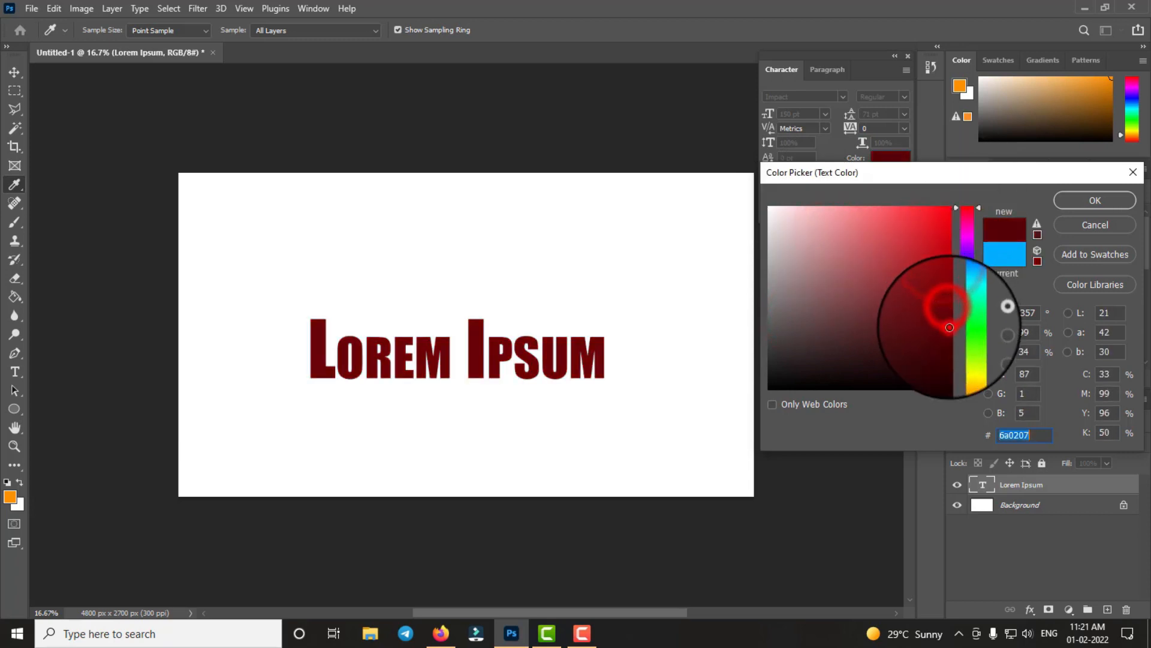
Try green 01571b and yellow e4ff00 for the text, and accept a bright blue as its colour.
drag(969, 264, 963, 326)
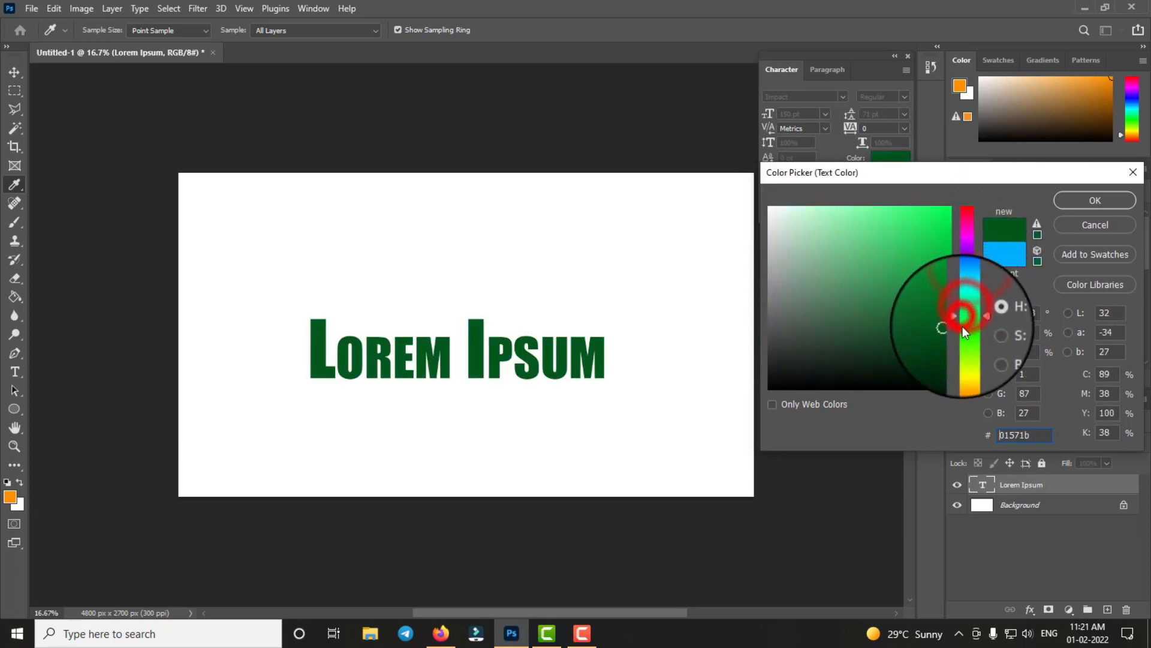
click(964, 336)
click(965, 355)
drag(938, 213, 957, 195)
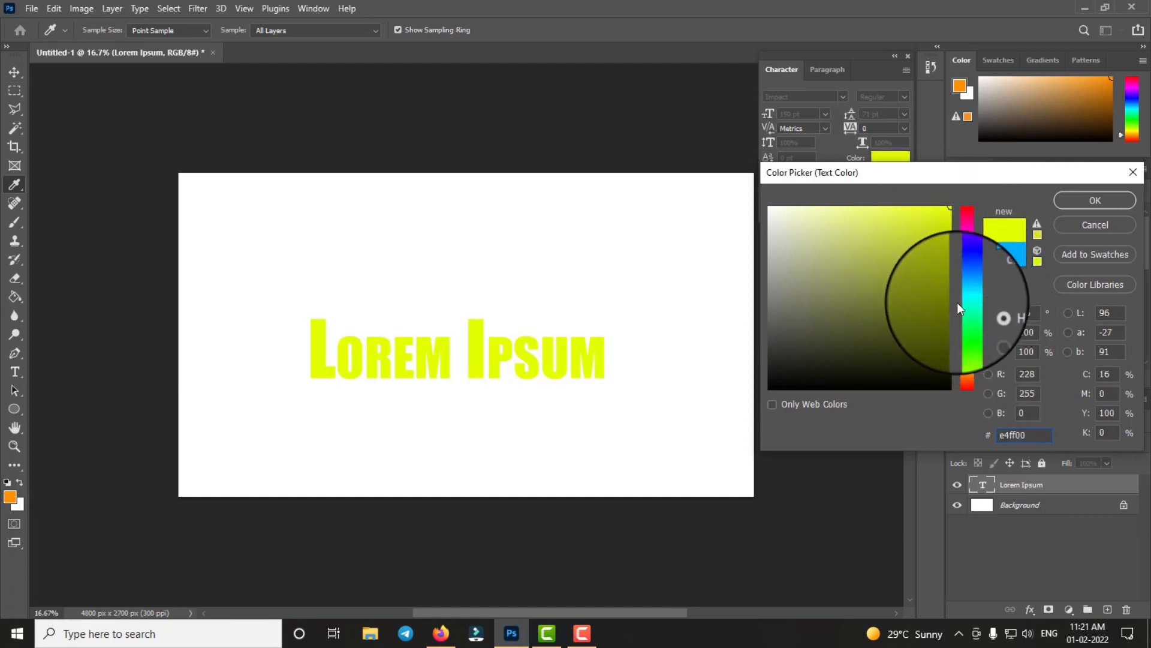
click(1070, 201)
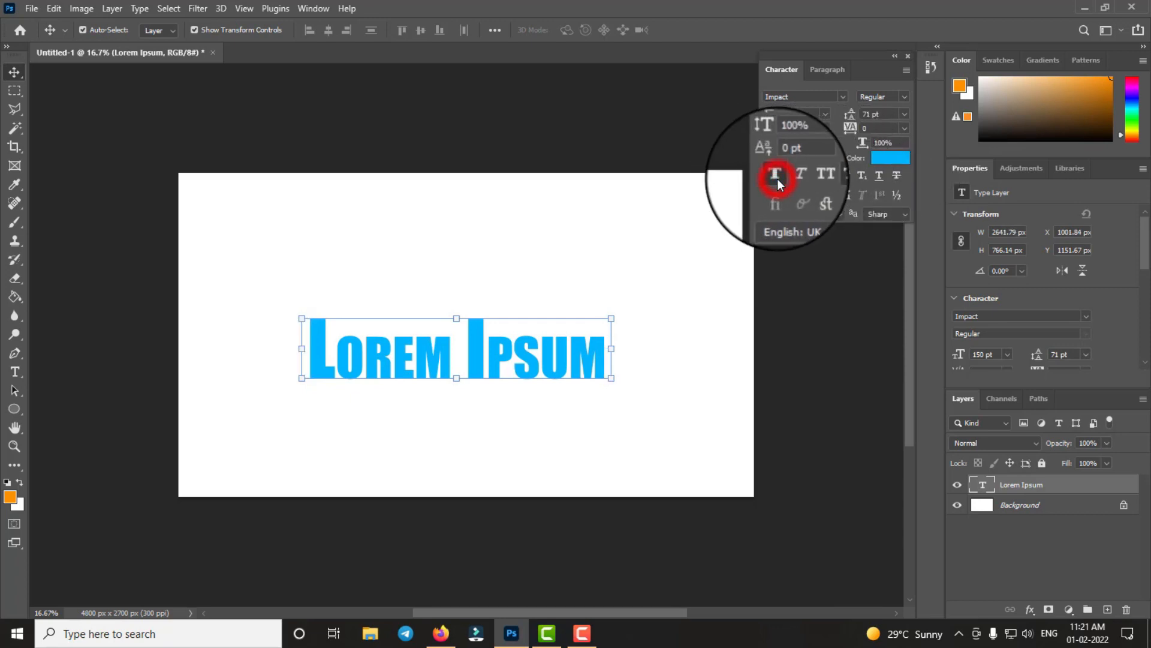
Turn Faux Bold and Faux Italic on and off one after the other on the text.
click(776, 175)
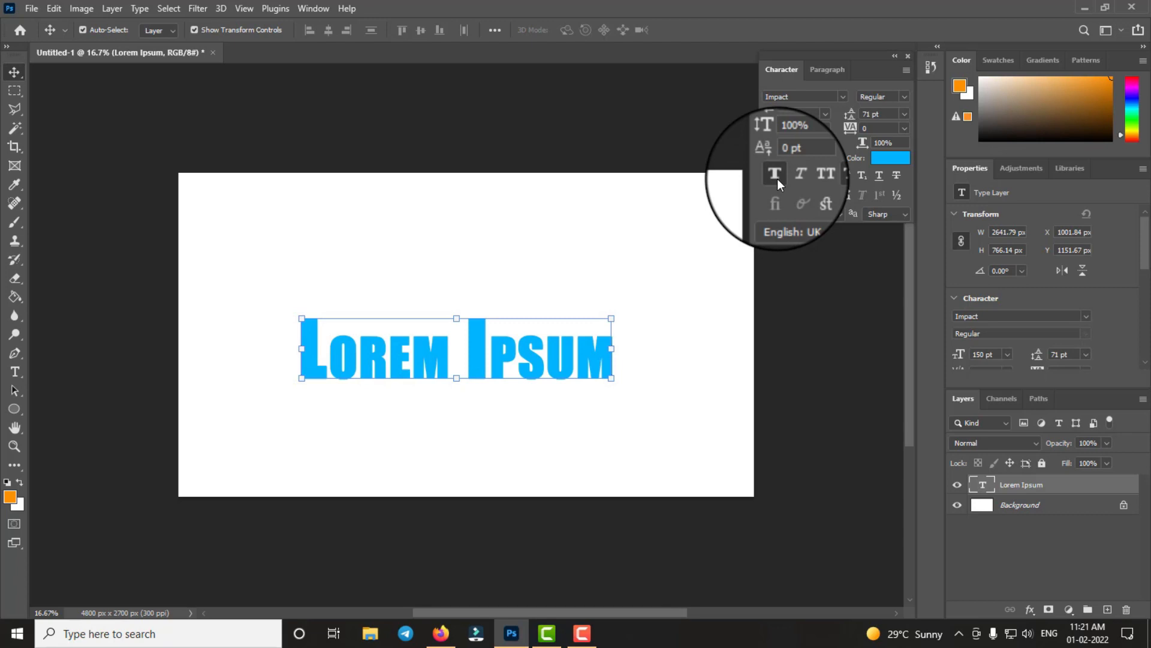
click(778, 177)
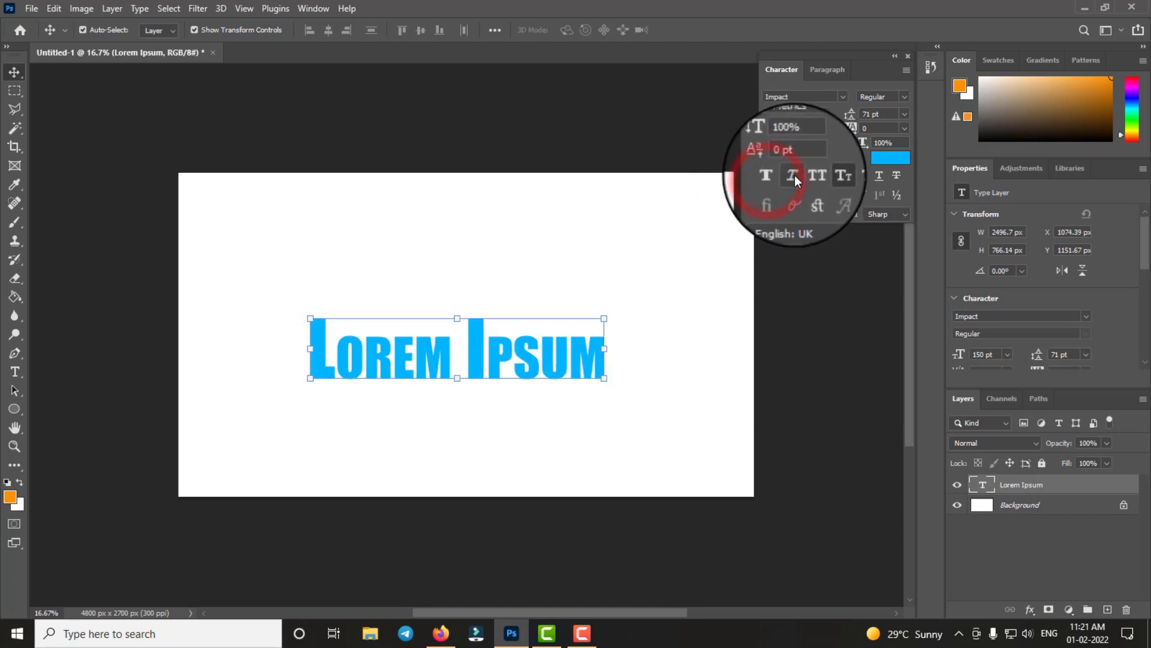
click(793, 175)
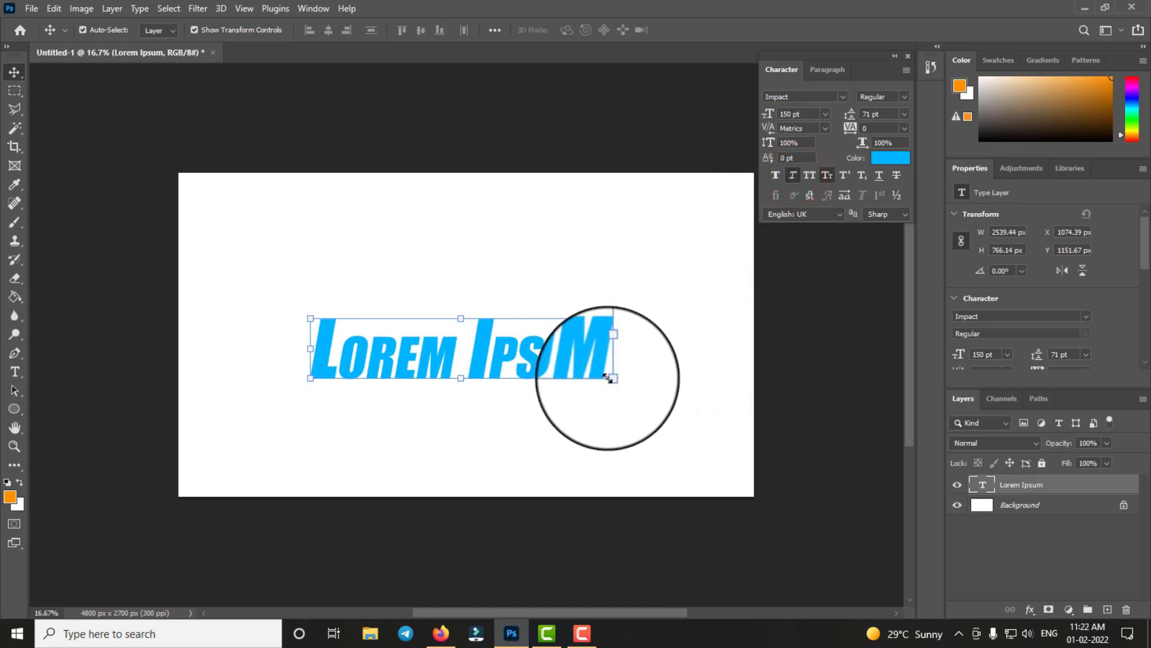
click(793, 177)
Try the All Caps style on the text in place of Small Caps.
click(812, 176)
click(812, 177)
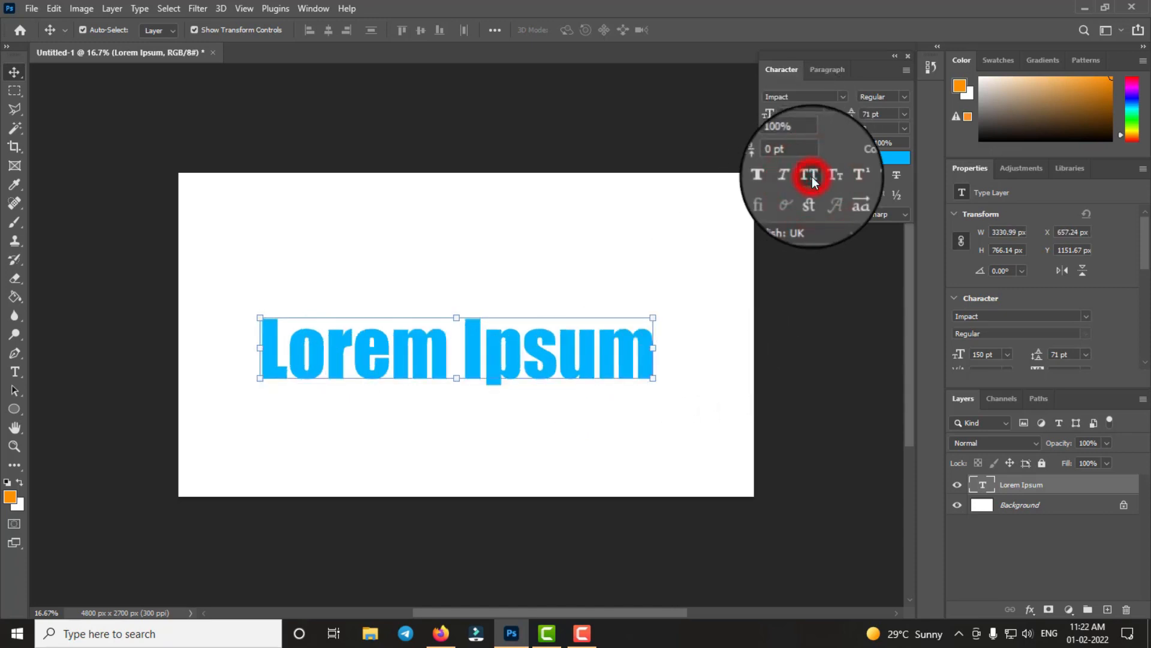
Compare All Caps and Small Caps with the normal lettering, and set the whole text in Small Caps.
click(812, 176)
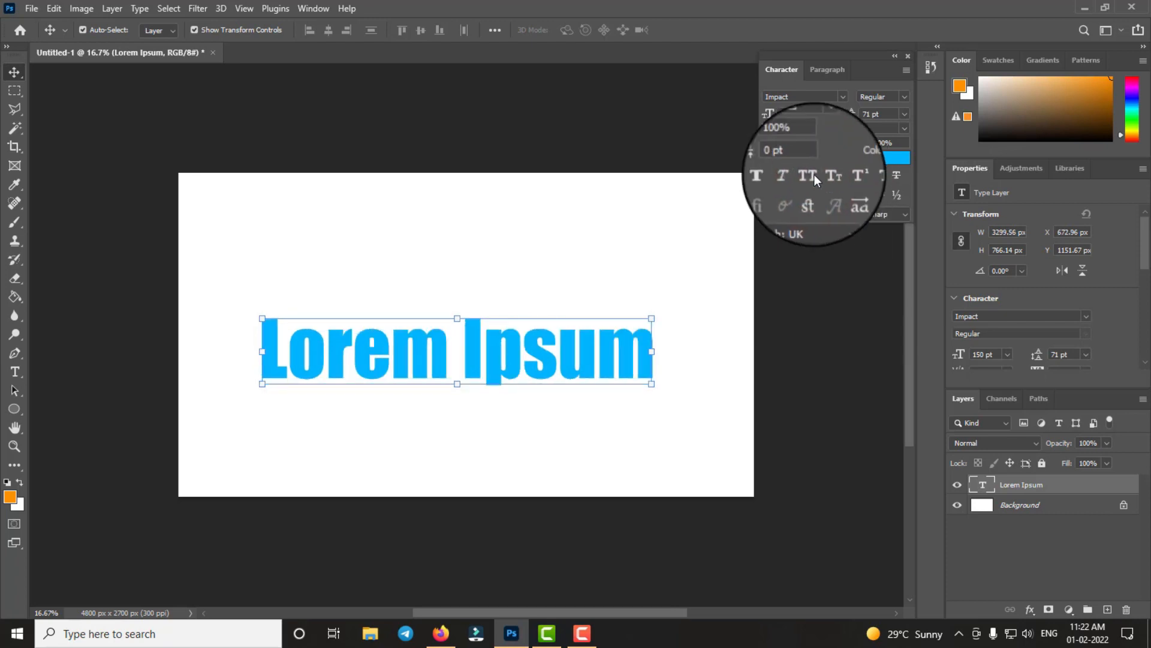
click(813, 176)
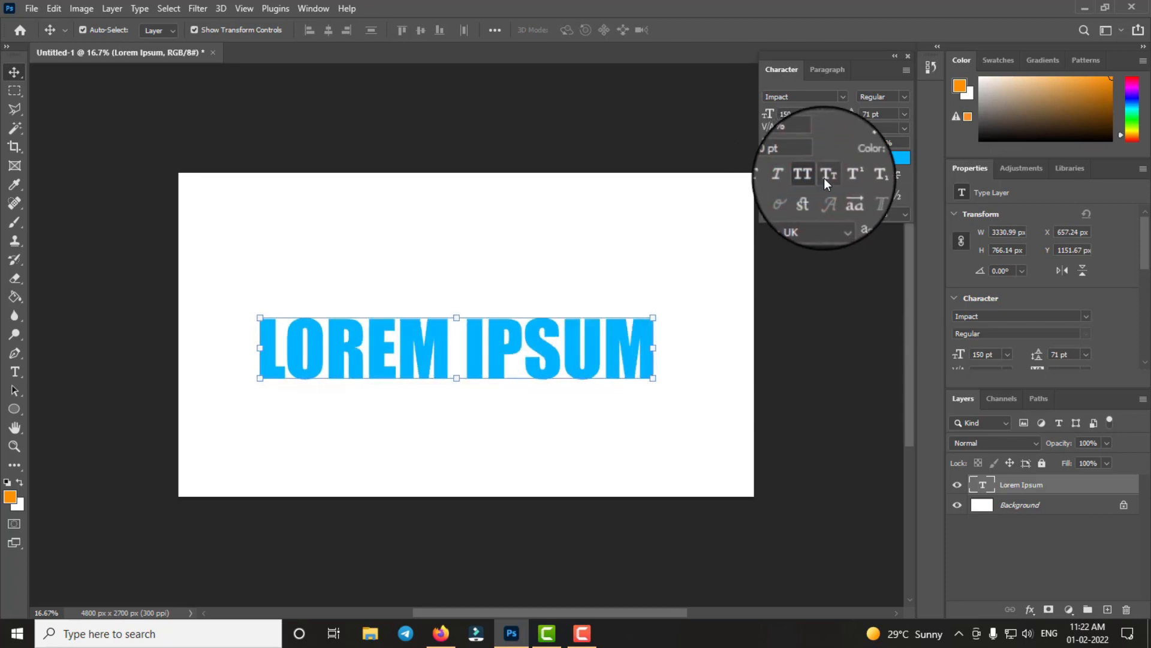
click(830, 174)
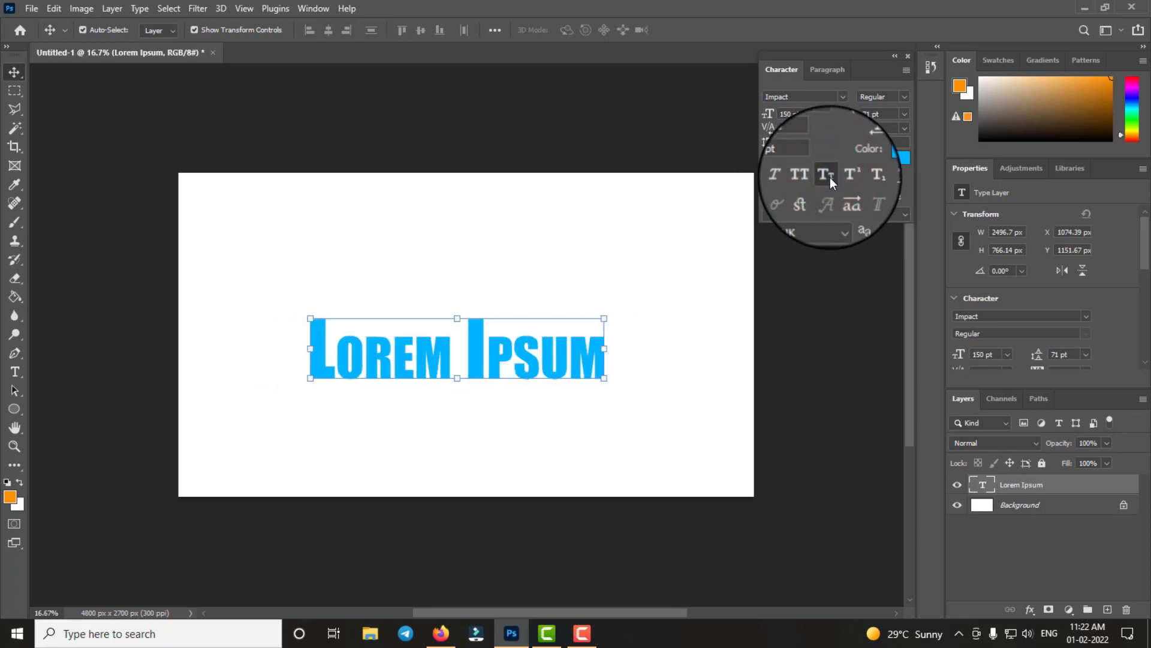
click(830, 178)
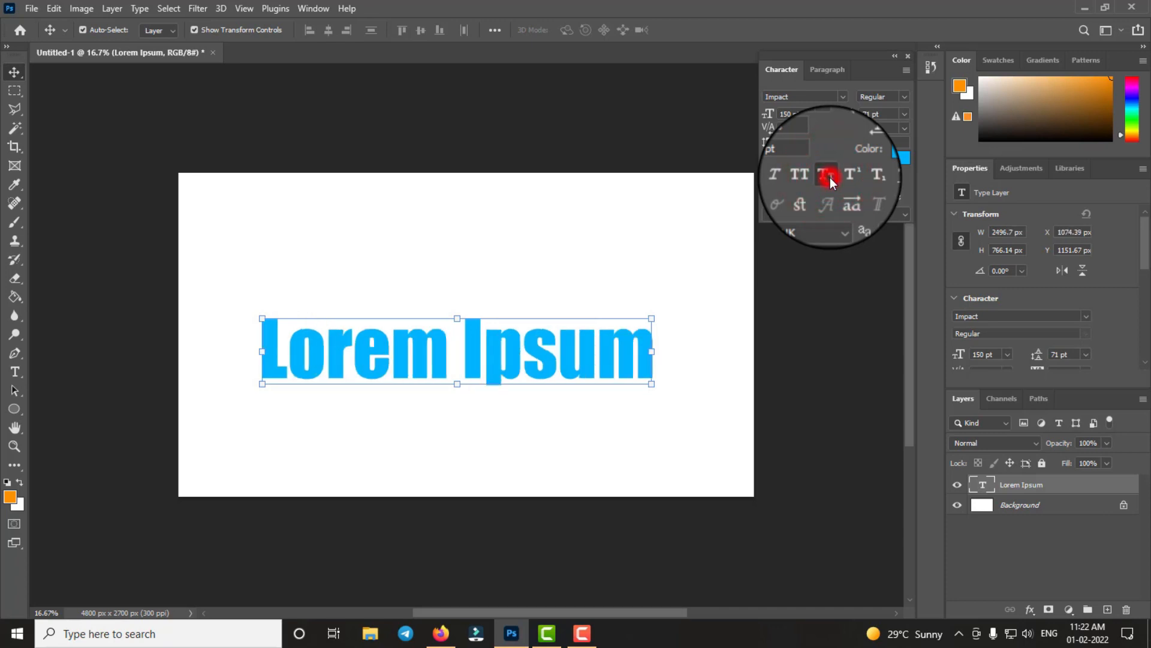
click(830, 178)
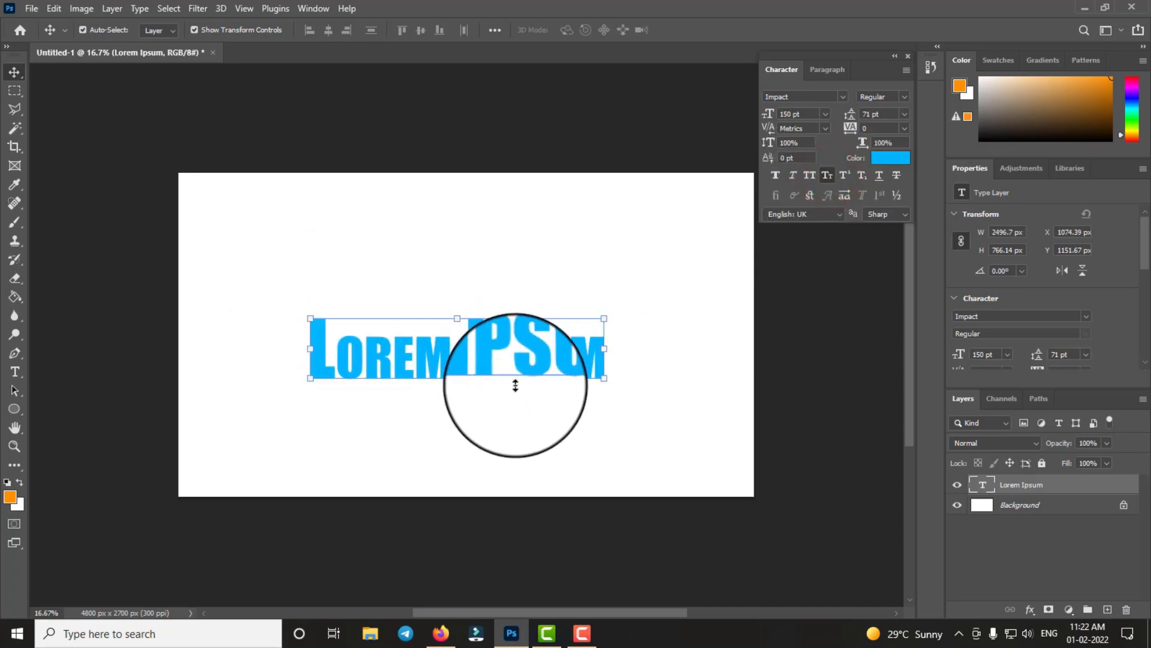
Try Superscript on the whole text, and on only the letters after the initial L.
click(845, 175)
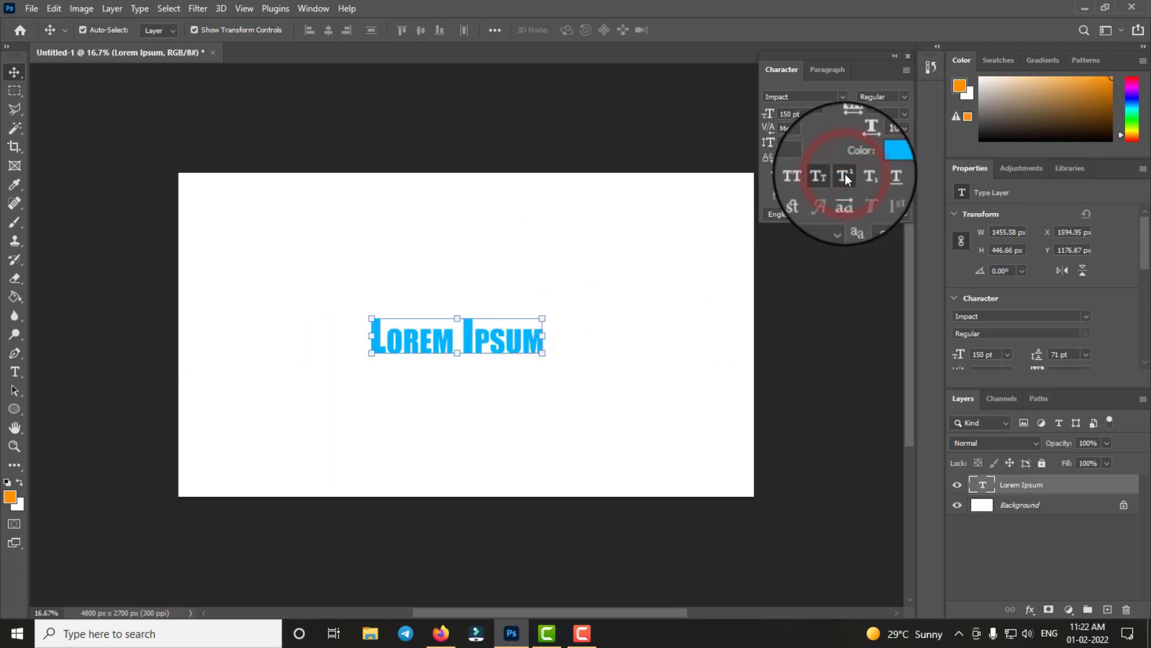
click(845, 178)
double_click(440, 362)
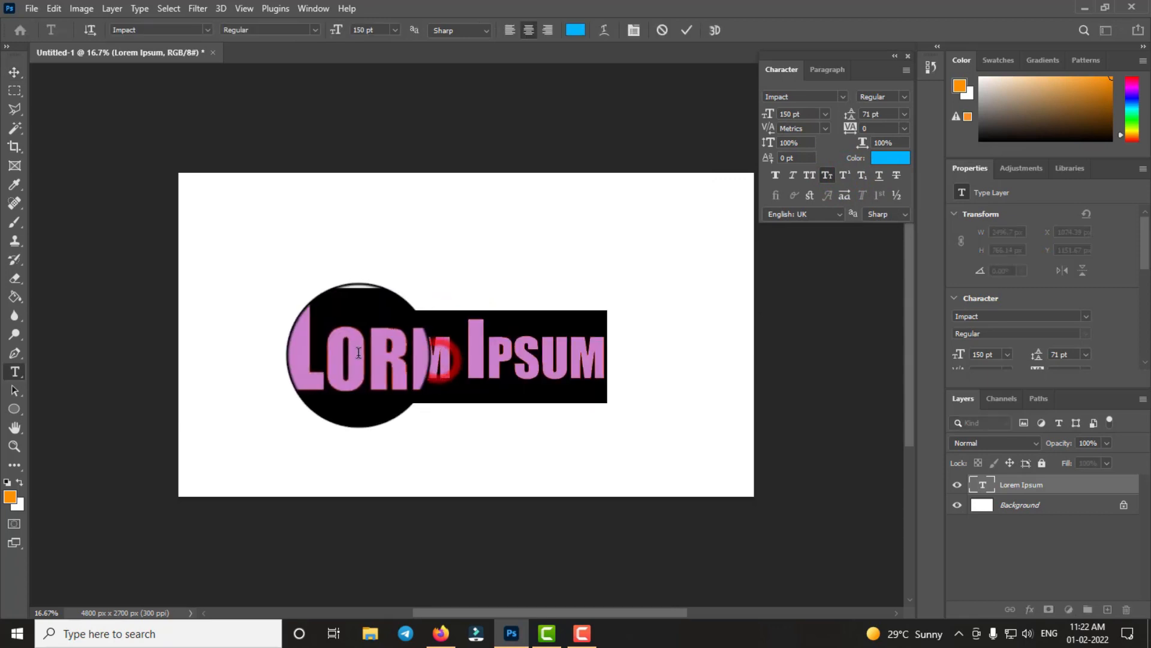
click(335, 360)
drag(355, 341, 688, 355)
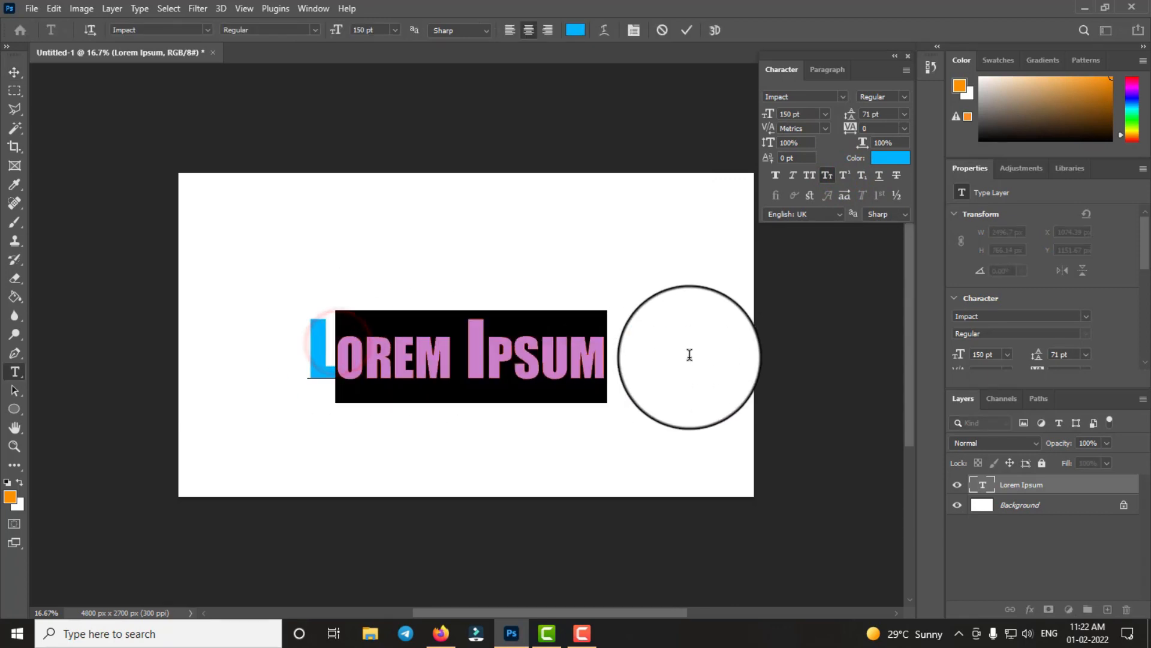
click(841, 174)
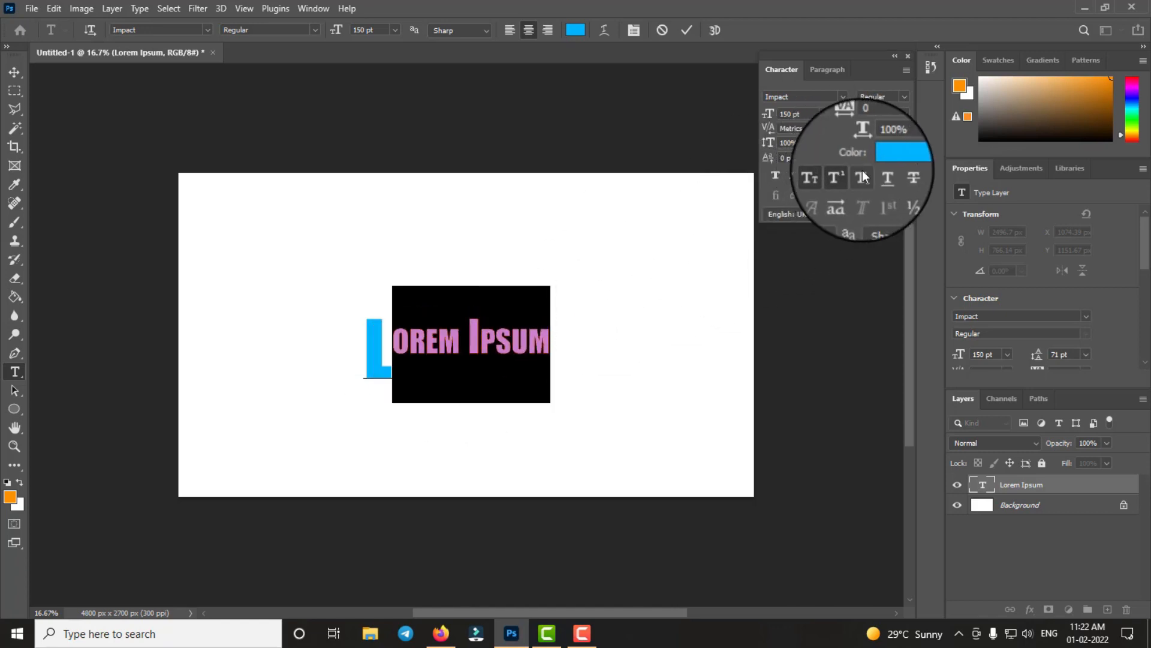
Try Subscript in place of Superscript on the selected letters, together with Underline and Strikethrough.
click(862, 171)
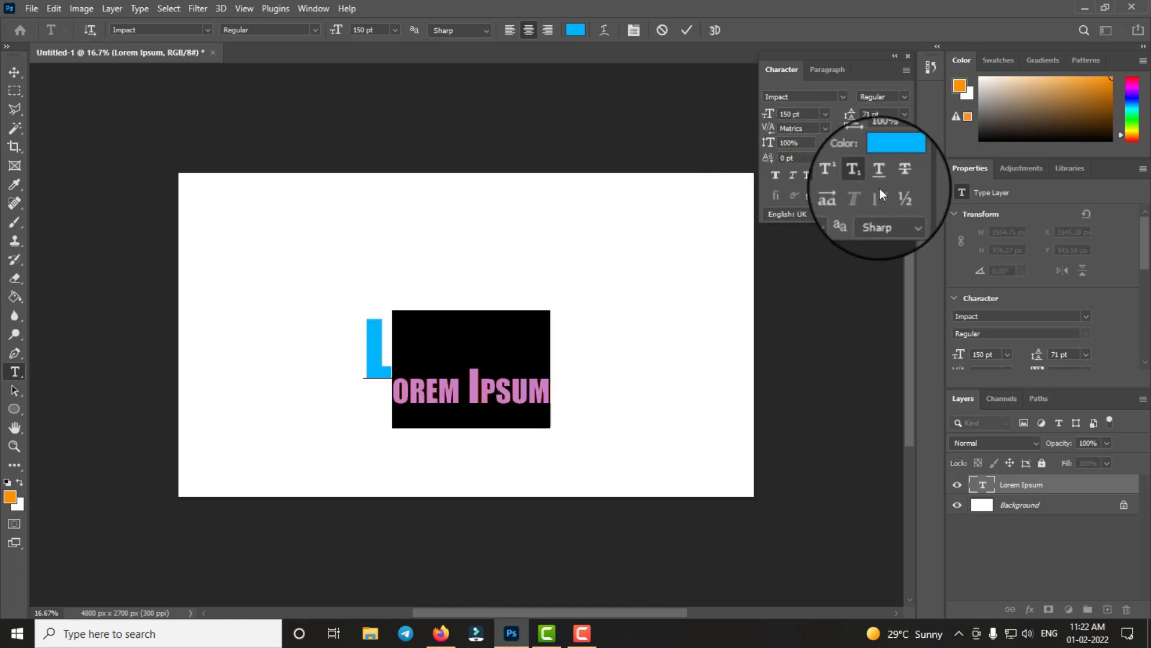
click(879, 173)
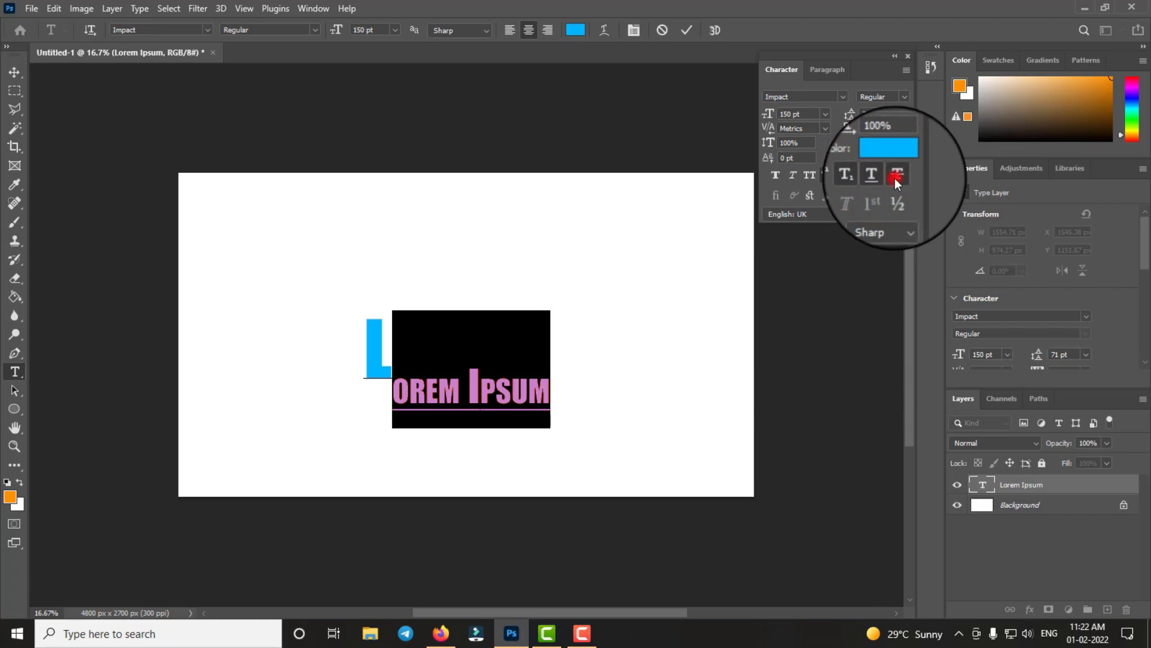
click(896, 175)
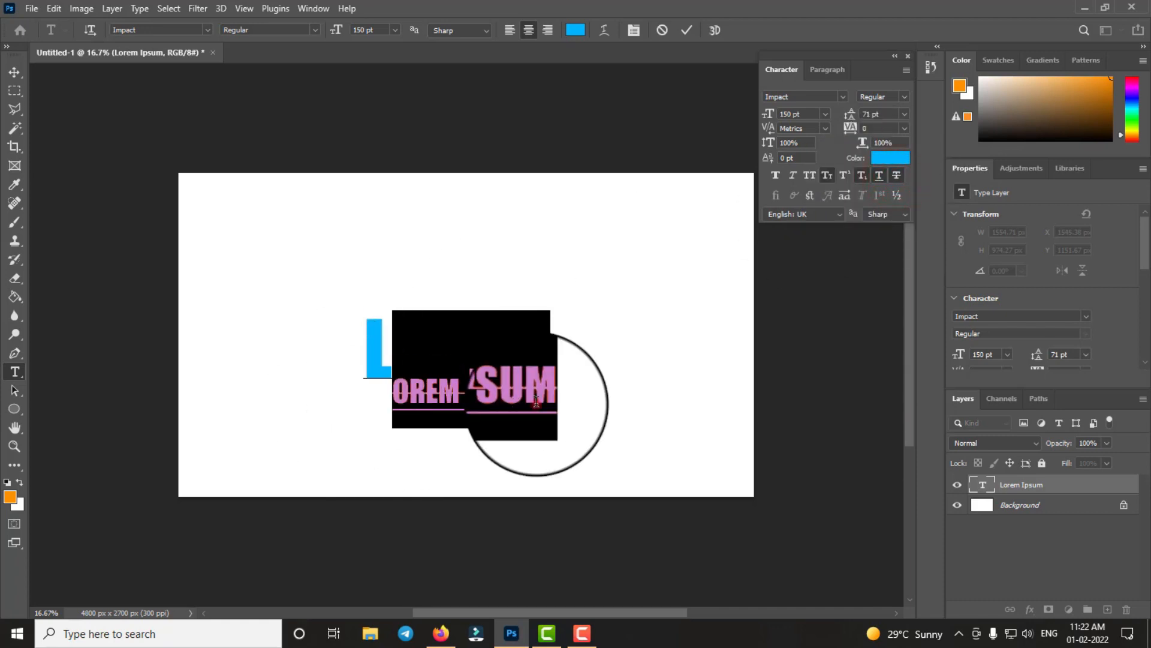
click(533, 401)
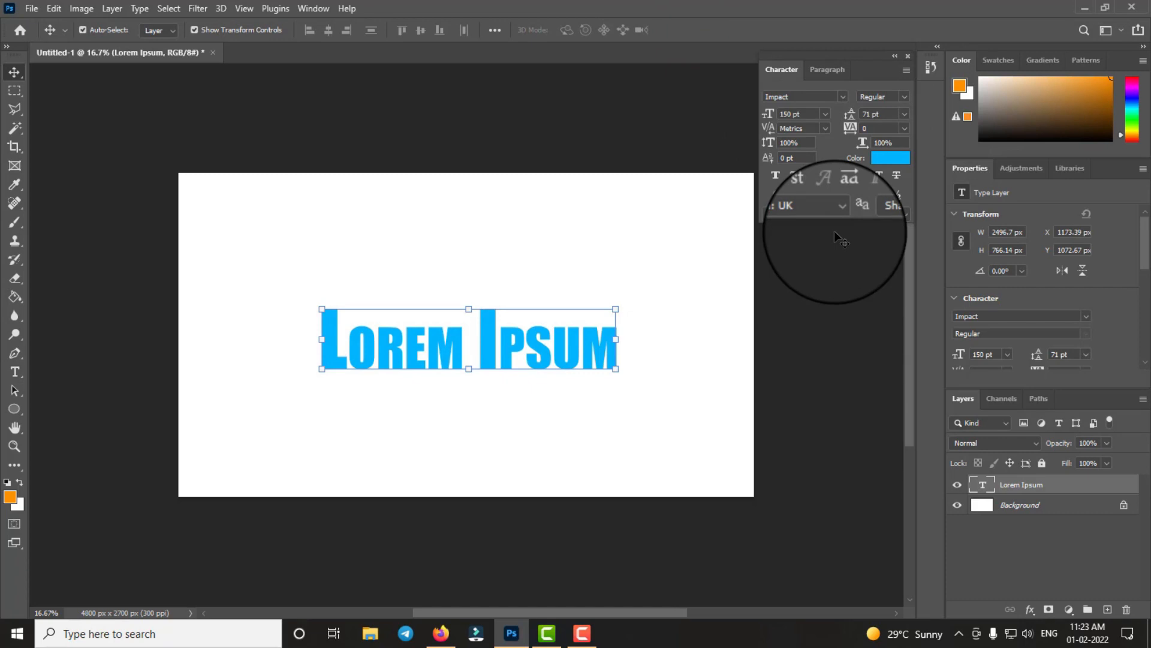
Give the Lorem Ipsum layer a black drop shadow, an orange-to-yellow linear gradient overlay and a 16 px black outside stroke.
drag(514, 342, 517, 343)
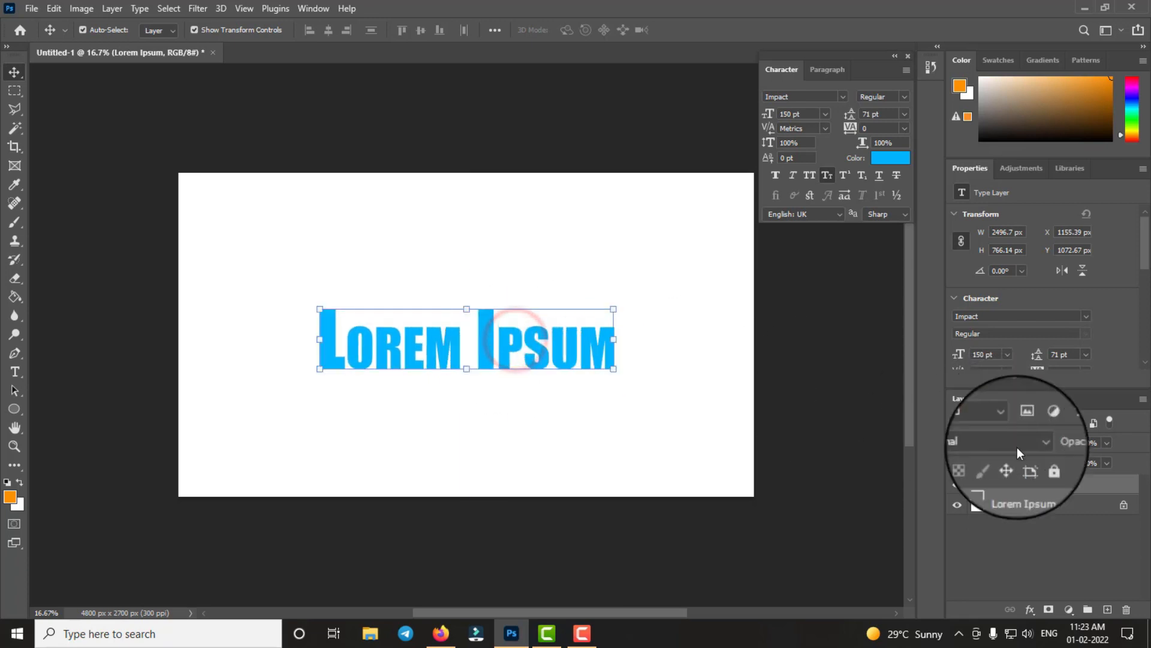
double_click(1065, 486)
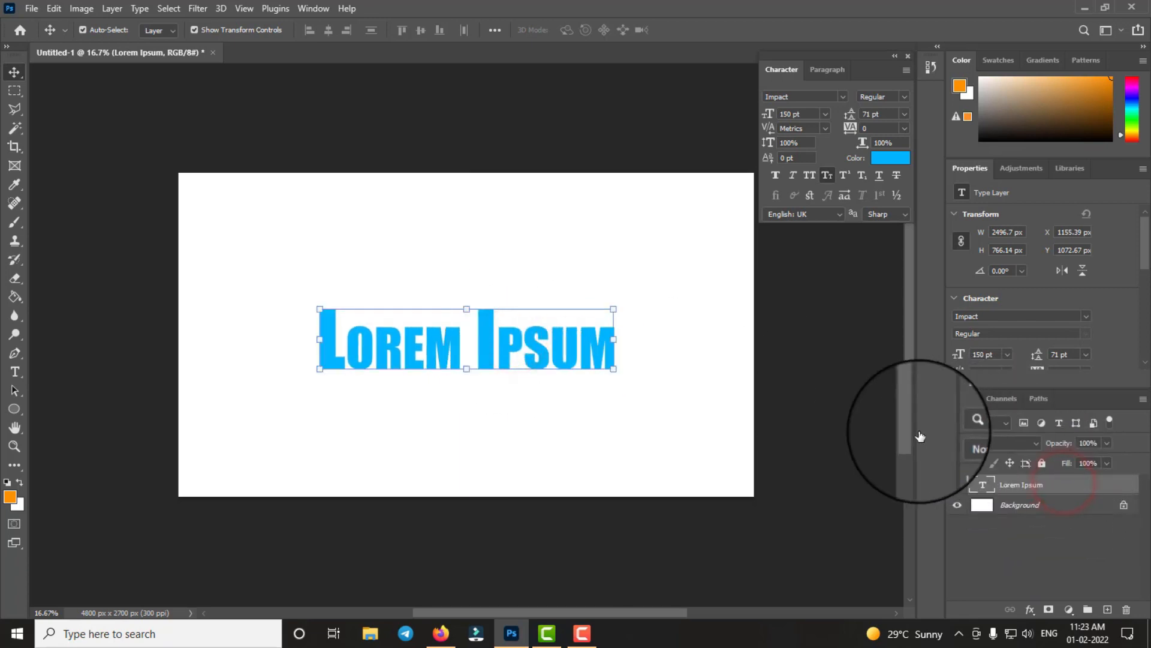
drag(796, 172, 906, 168)
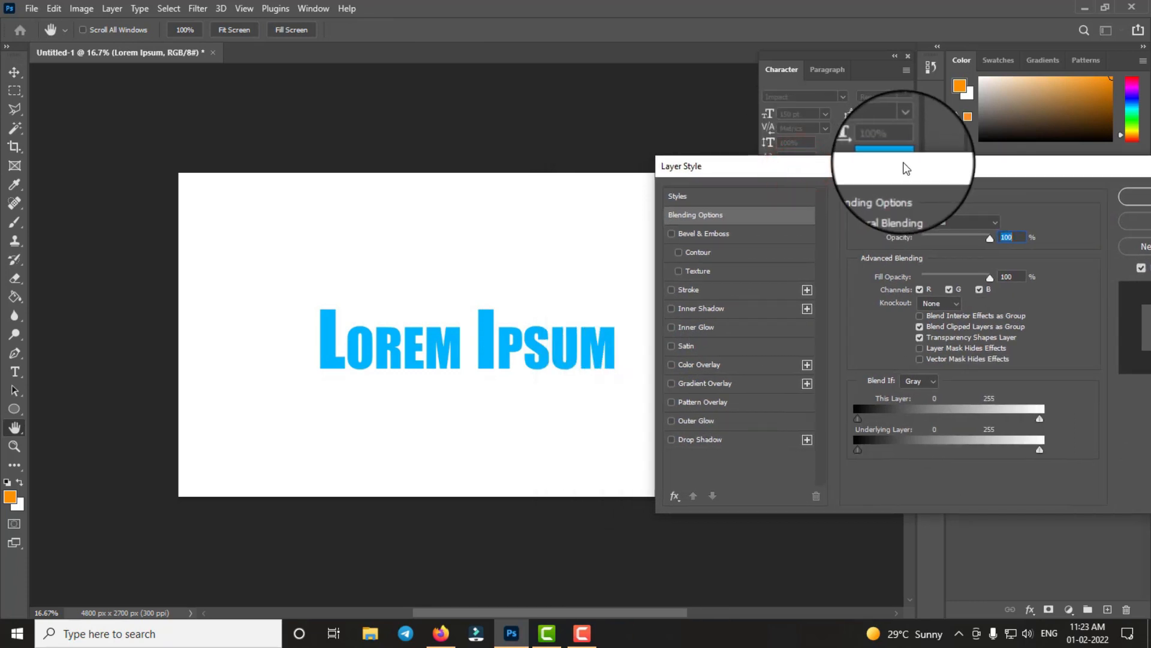
click(699, 443)
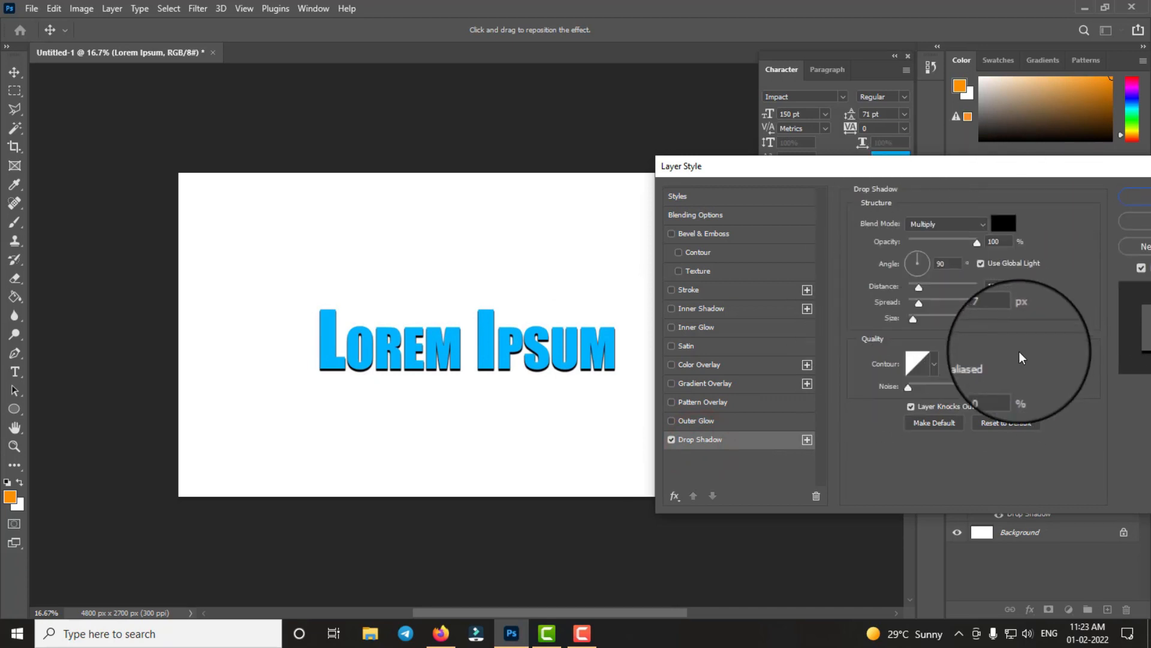
click(710, 384)
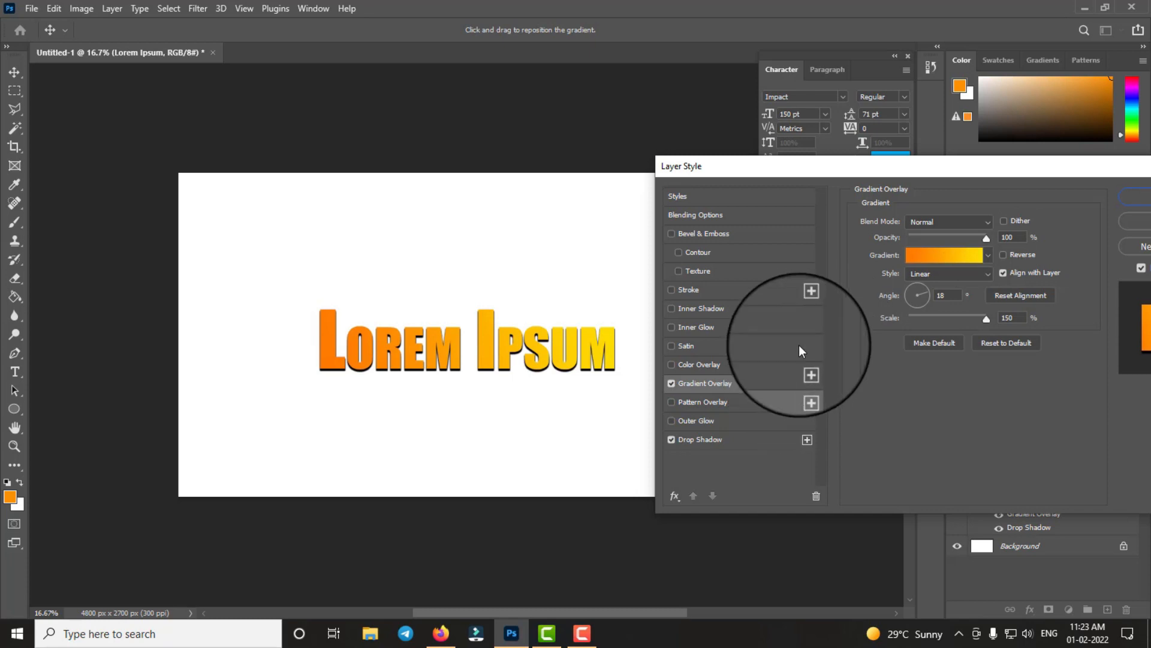
click(694, 288)
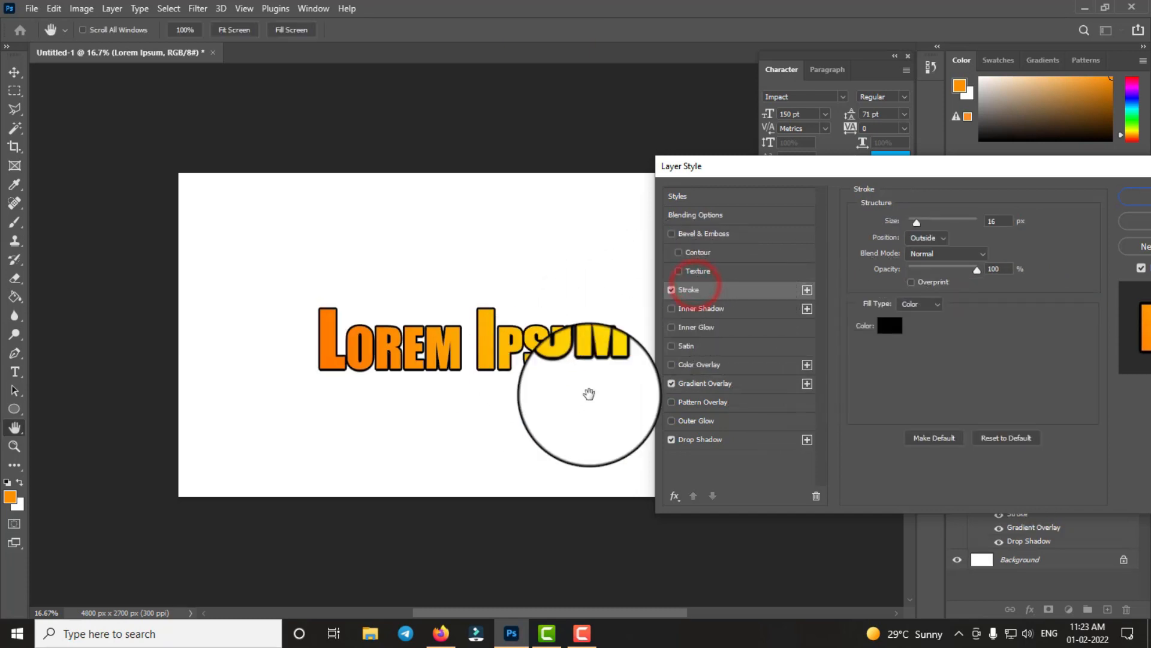